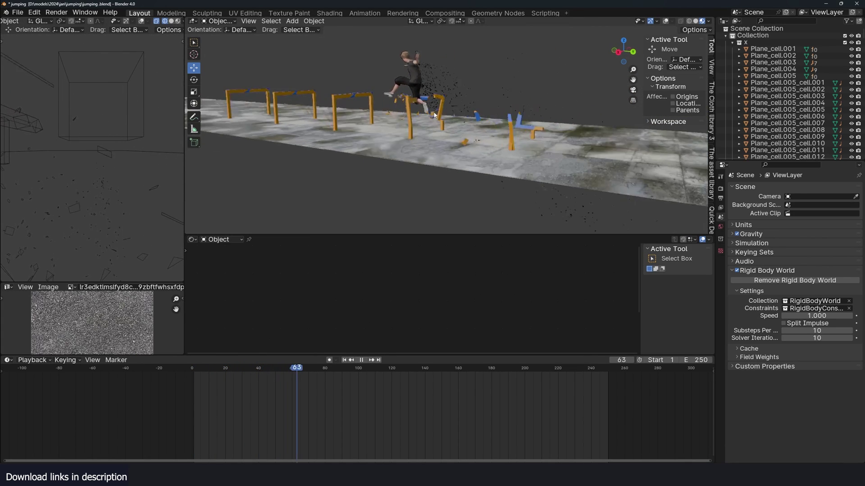
Play the jumping scene's animation and examine the character and the shattering hurdles up close and from a distance
{"action": "left_click", "coordinate": [432, 117]}
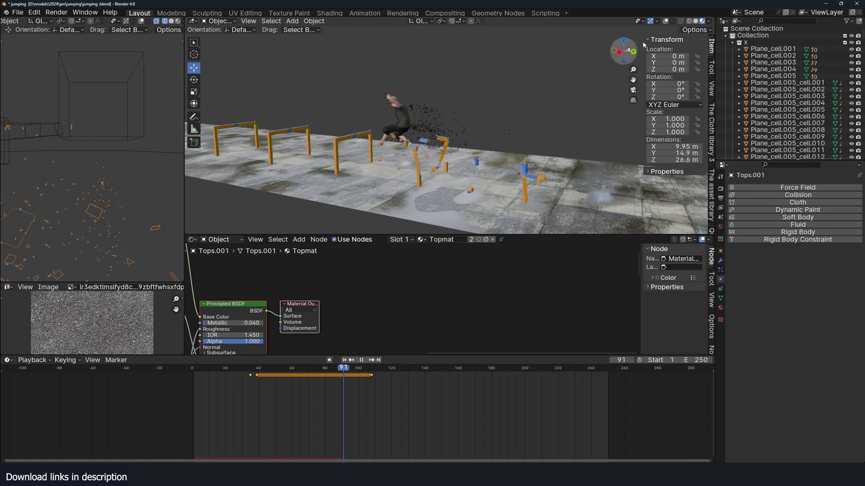
{"action": "left_click", "coordinate": [665, 21]}
{"action": "scroll", "coordinate": [474, 174], "scroll_direction": "up", "scroll_amount": 3}
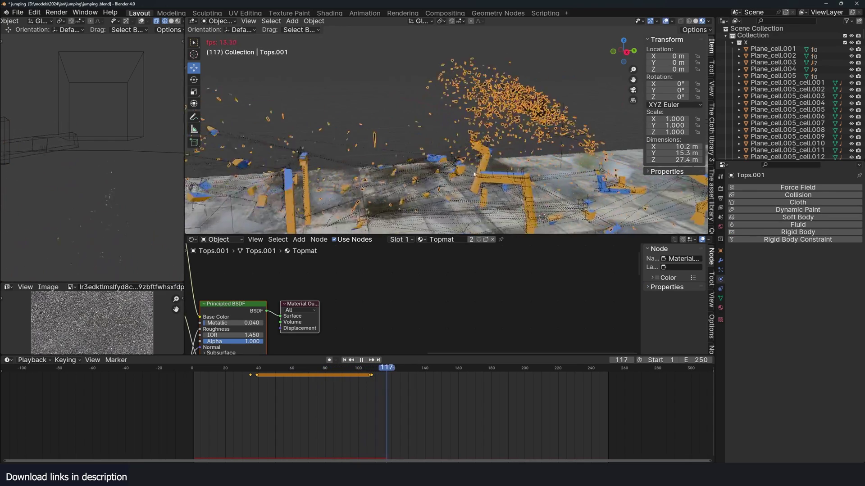
{"action": "scroll", "coordinate": [474, 174], "scroll_direction": "down", "scroll_amount": 5}
{"action": "key", "text": "Escape"}
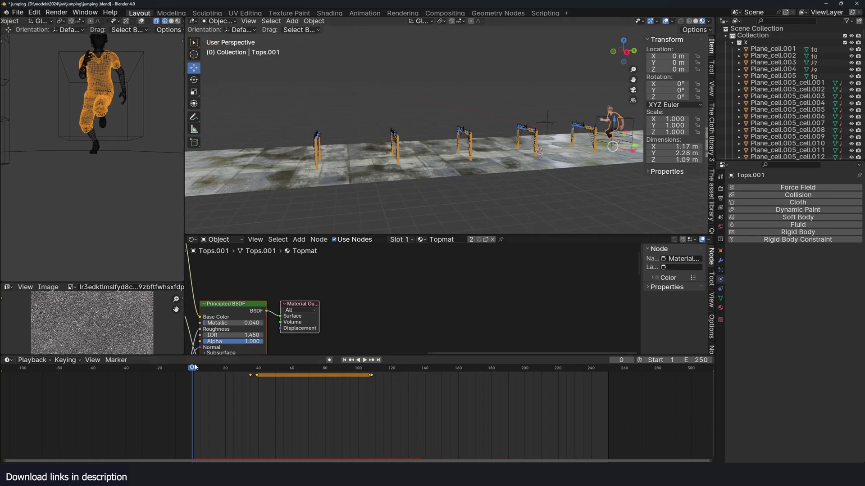
{"action": "key", "text": "space"}
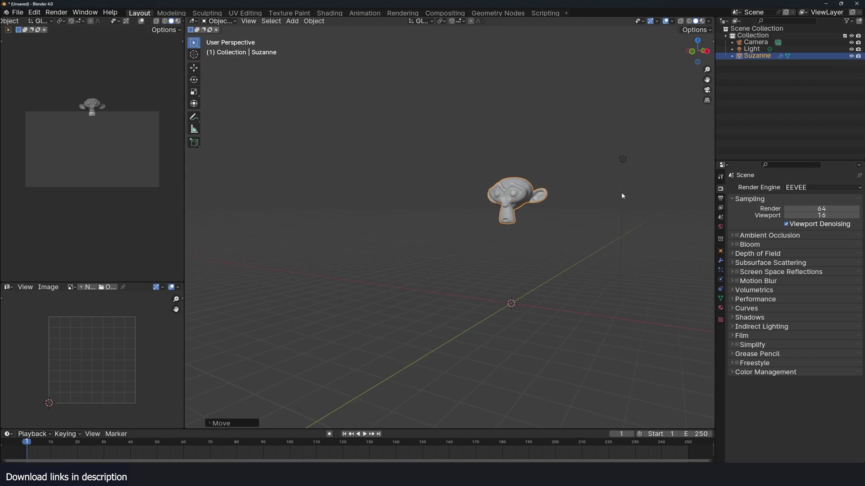
Add a particle system to the Suzanne monkey head and play the simulation
{"action": "key", "text": "KP_Decimal"}
{"action": "left_click", "coordinate": [720, 261]}
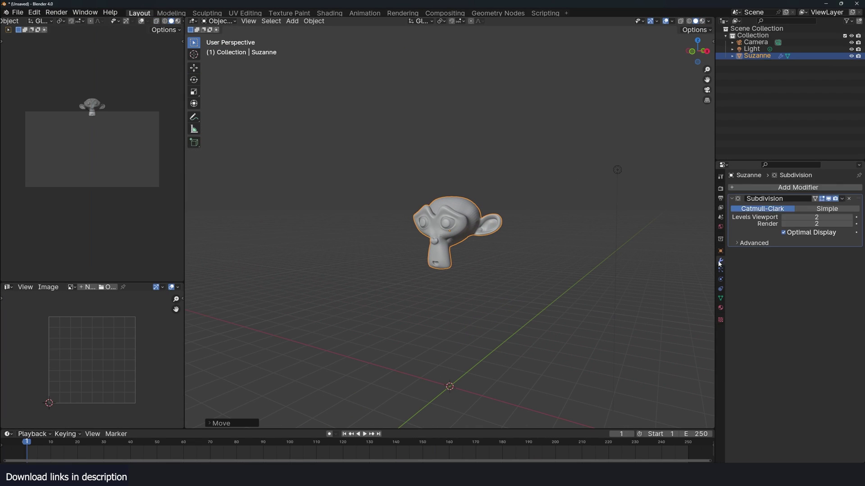
{"action": "left_click", "coordinate": [720, 270]}
{"action": "left_click", "coordinate": [860, 190]}
{"action": "key", "text": "space"}
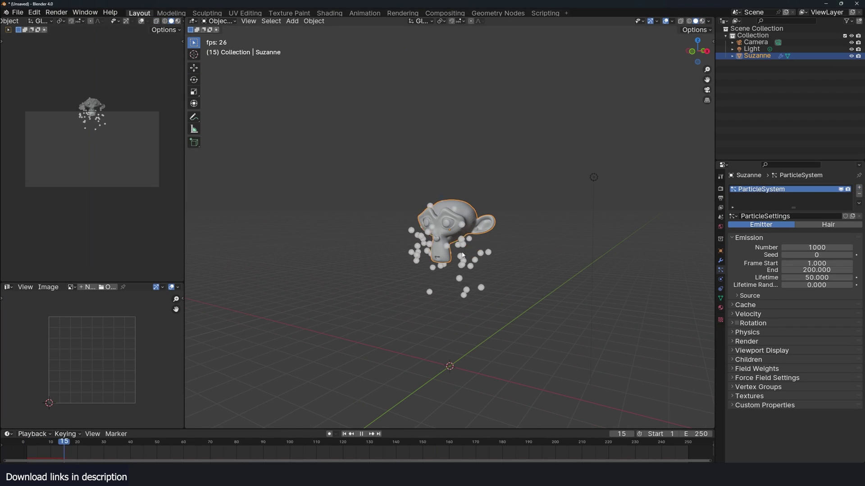
Set the particles' normal velocity to 10 m/s and play the emission from the start
{"action": "left_click", "coordinate": [748, 314]}
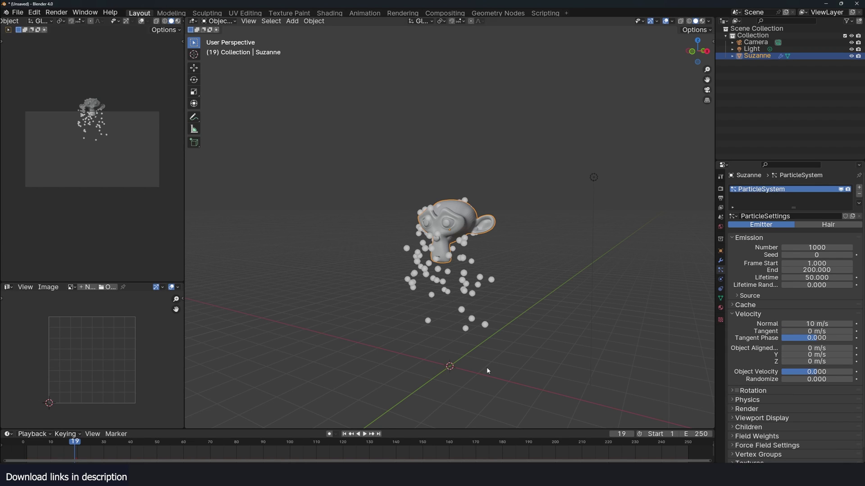
{"action": "left_click", "coordinate": [25, 457]}
{"action": "key", "text": "space"}
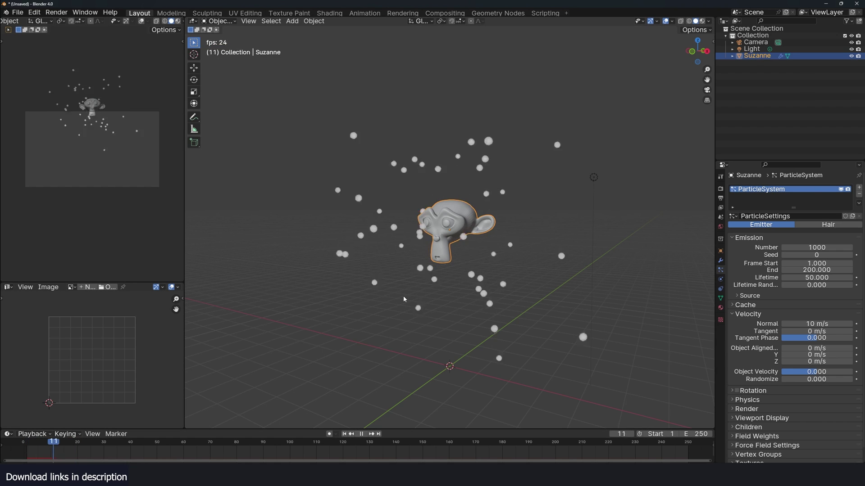
{"action": "key", "text": "Escape"}
Add a Turbulence force field above the monkey head, set its strength to 10 and play the simulation
{"action": "key", "text": "shift+a"}
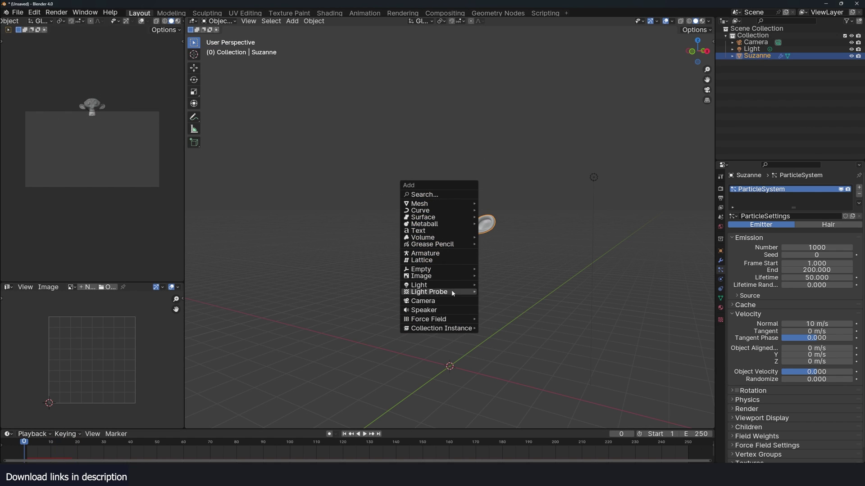
{"action": "mouse_move", "coordinate": [464, 319]}
{"action": "left_click", "coordinate": [493, 329]}
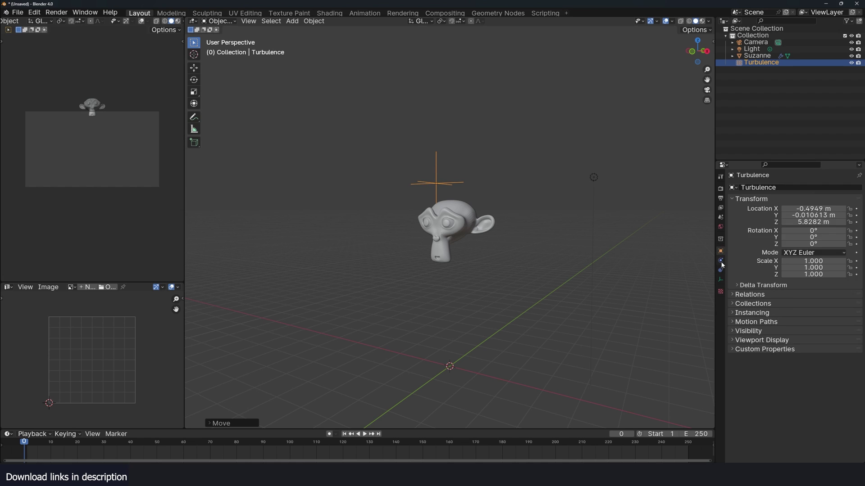
{"action": "left_click", "coordinate": [720, 262]}
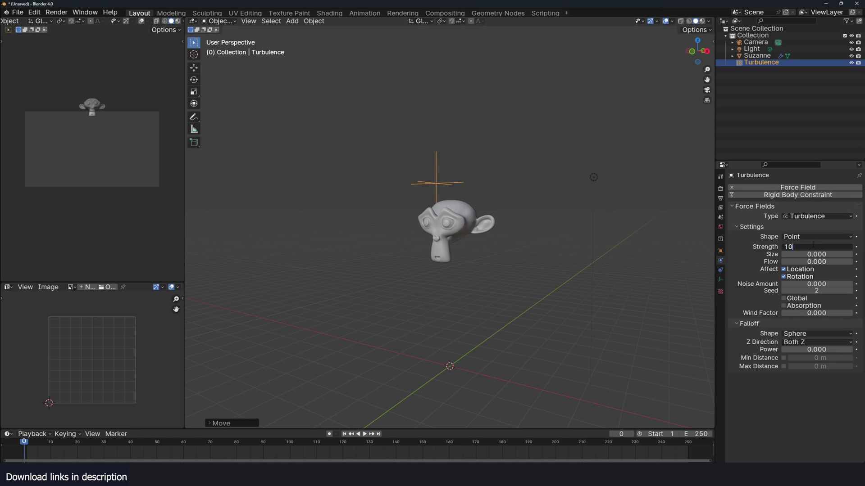
{"action": "key", "text": "space"}
Set the number of particles emitted by Suzanne to 10000 and replay the simulation from the start
{"action": "left_click", "coordinate": [756, 55]}
{"action": "left_click", "coordinate": [722, 271]}
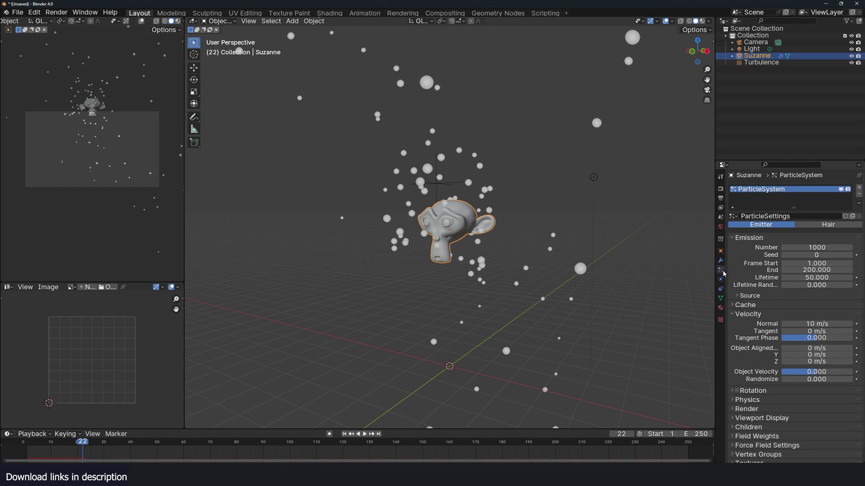
{"action": "left_click", "coordinate": [822, 247]}
{"action": "type", "text": "10000"}
{"action": "key", "text": "Return"}
{"action": "left_click", "coordinate": [24, 442]}
{"action": "key", "text": "space"}
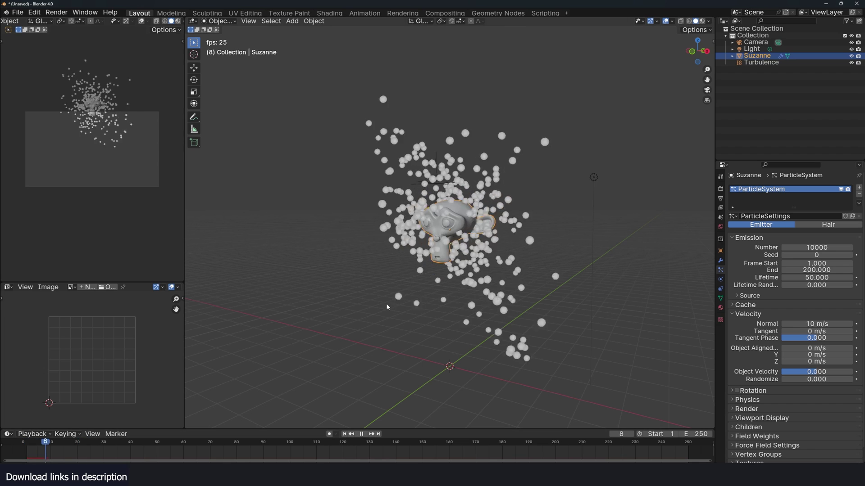
{"action": "key", "text": "space"}
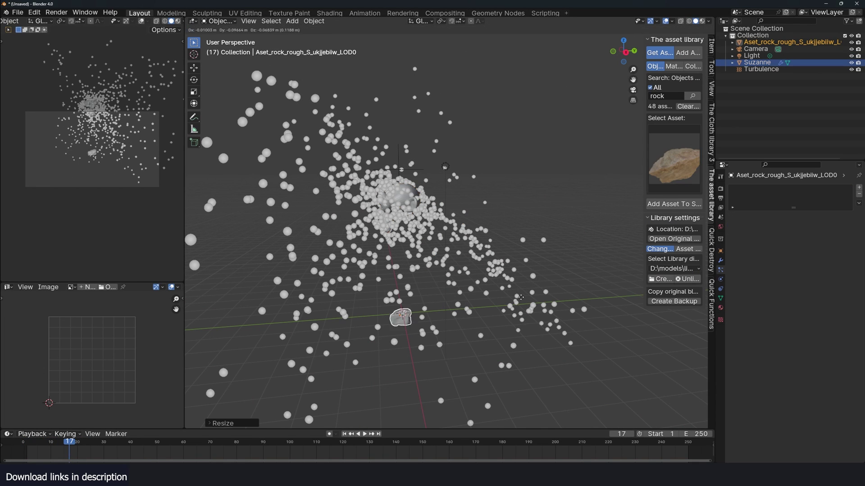
Move the rock asset clear of the particles and render Suzanne's particles as Object with the rock as the instance object
{"action": "key", "text": "g"}
{"action": "left_click", "coordinate": [626, 166]}
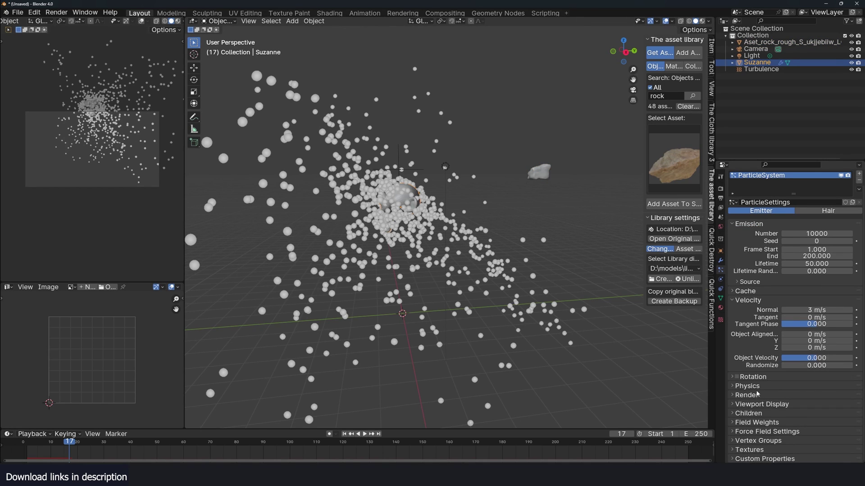
{"action": "left_click", "coordinate": [756, 394]}
{"action": "left_click", "coordinate": [811, 404]}
{"action": "left_click", "coordinate": [809, 441]}
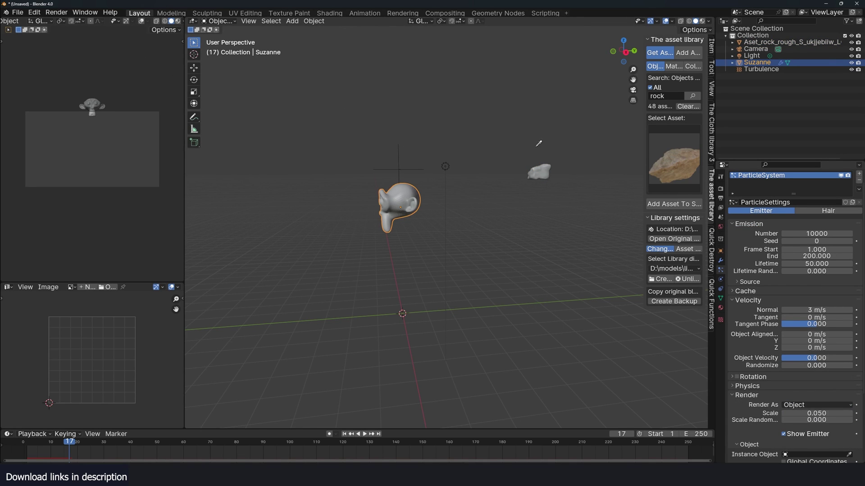
{"action": "left_click", "coordinate": [539, 172]}
Enable dynamic particle rotation with Randomize 1, Phase 1 and Randomize Phase 2, and return to the start of the animation
{"action": "left_click", "coordinate": [752, 377]}
{"action": "left_click", "coordinate": [736, 377]}
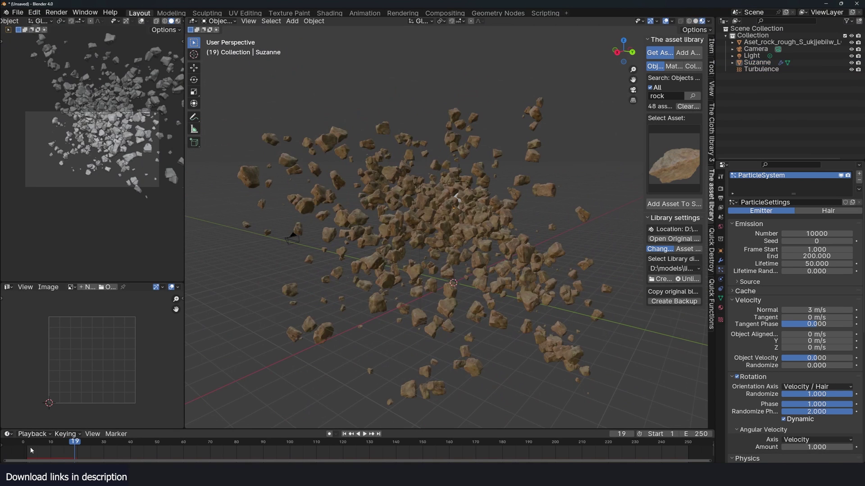
{"action": "key", "text": "shift+Left"}
Open the Integration settings of Suzanne's particle physics and play the rock burst from the start
{"action": "left_click", "coordinate": [281, 277]}
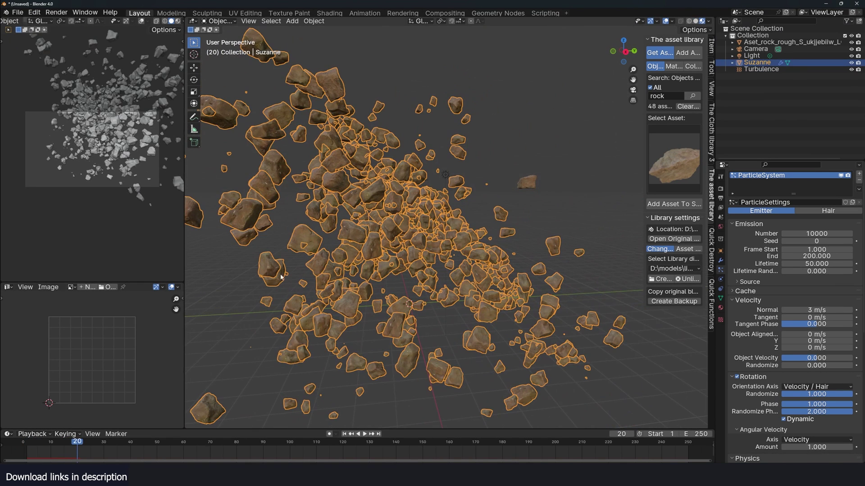
{"action": "scroll", "coordinate": [763, 269], "scroll_direction": "down", "scroll_amount": 7}
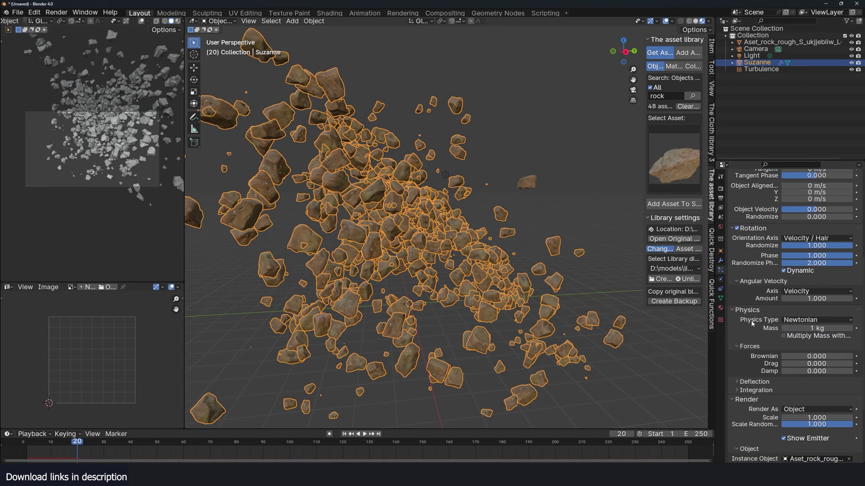
{"action": "left_click", "coordinate": [749, 390]}
{"action": "scroll", "coordinate": [749, 392], "scroll_direction": "down", "scroll_amount": 2}
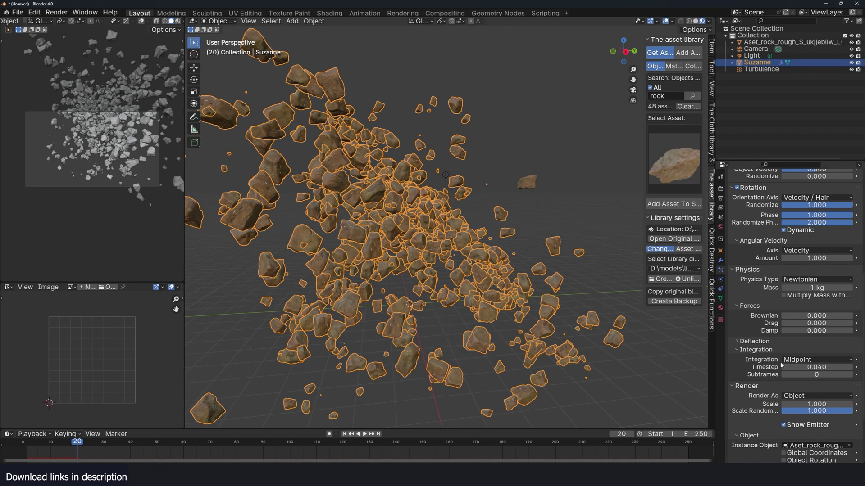
{"action": "key", "text": "Left"}
{"action": "left_click", "coordinate": [27, 446]}
{"action": "key", "text": "space"}
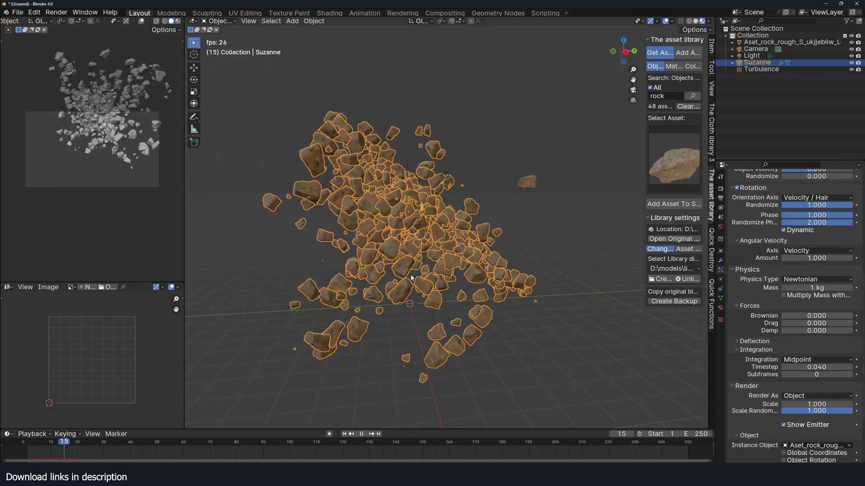
{"action": "middle_click_drag", "start_coordinate": [352, 301], "coordinate": [292, 276]}
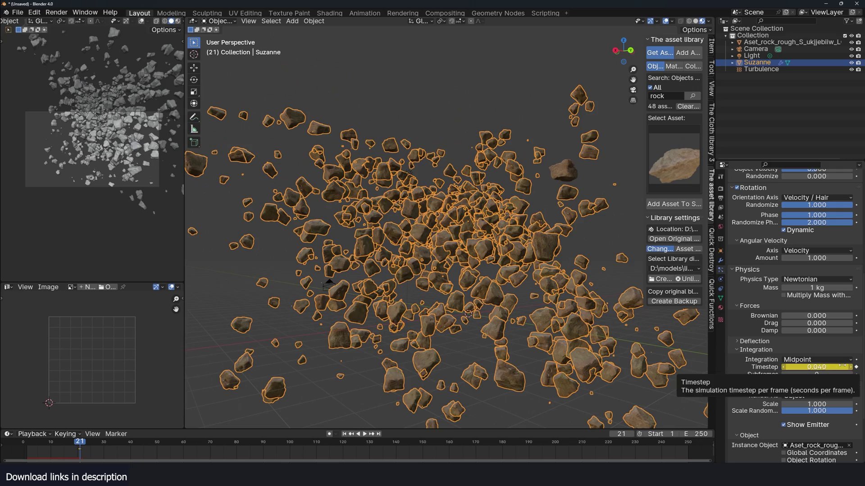
Keyframe the particle Timestep at frame 24 with a value of 0.010
{"action": "key", "text": "space"}
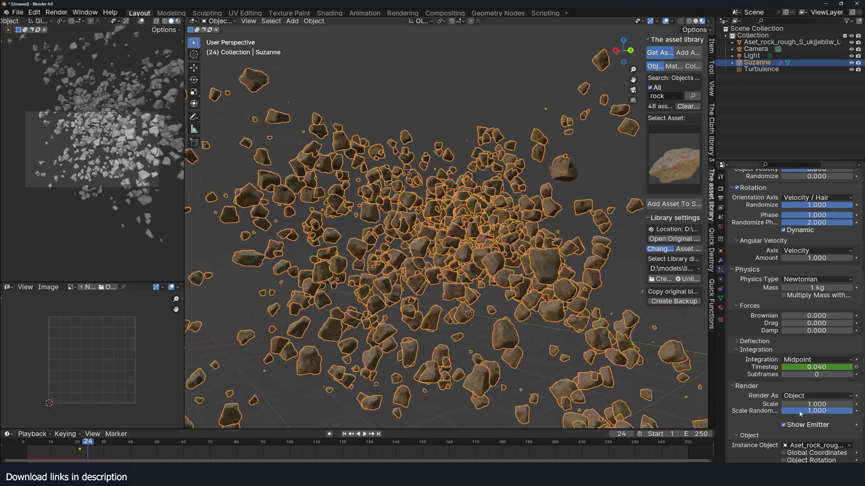
{"action": "key", "text": "i"}
{"action": "left_click", "coordinate": [835, 369]}
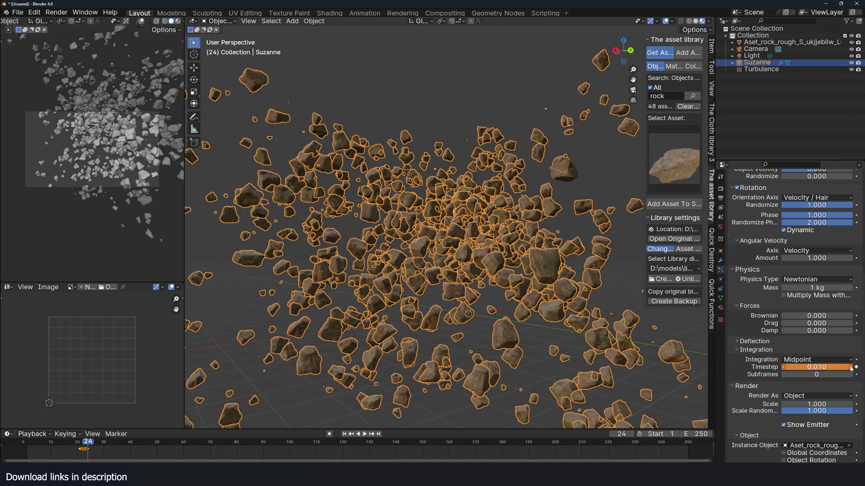
{"action": "left_click", "coordinate": [856, 367]}
Play the rock burst from the start to check its speed around the Timestep keyframes
{"action": "left_click", "coordinate": [25, 443]}
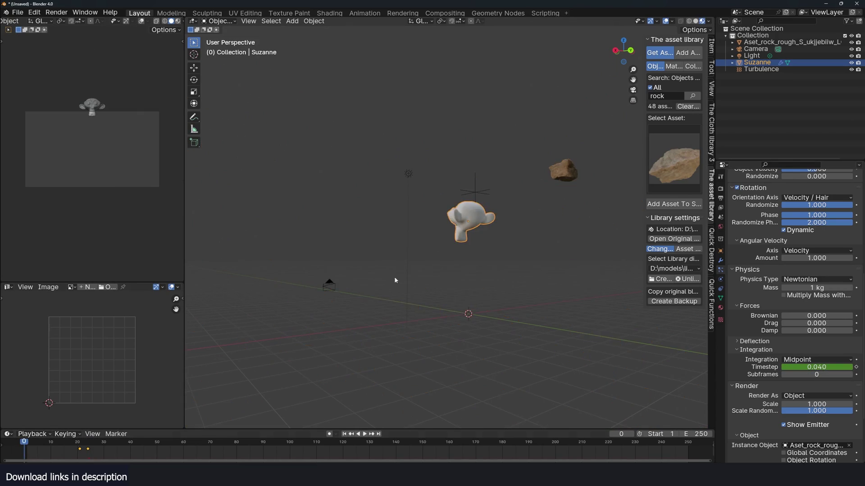
{"action": "scroll", "coordinate": [424, 259], "scroll_direction": "down", "scroll_amount": 3}
{"action": "key", "text": "space"}
{"action": "scroll", "coordinate": [439, 250], "scroll_direction": "up", "scroll_amount": 3}
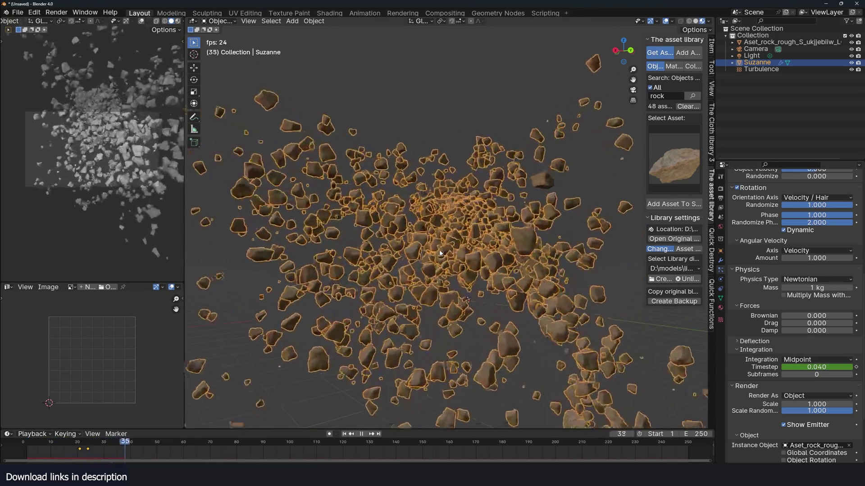
{"action": "key", "text": "Escape"}
{"action": "key", "text": "space"}
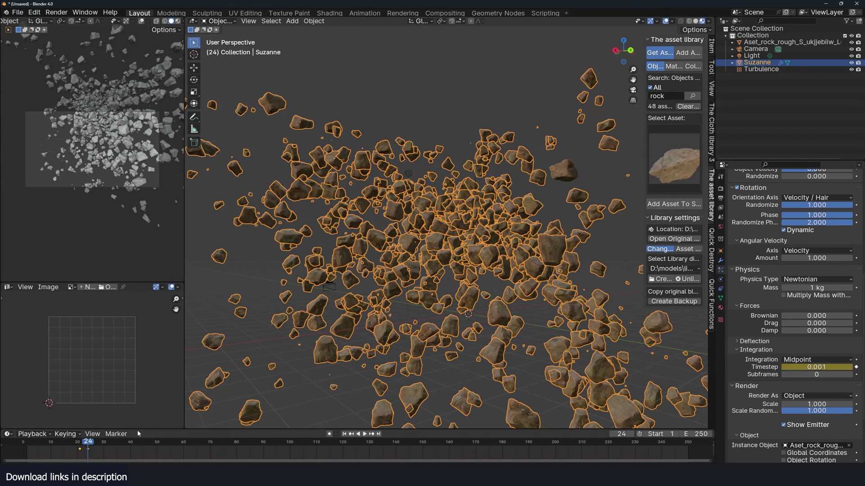
Replay the simulation with the 0.001 Timestep keyframe and examine the rocks from another angle
{"action": "left_click", "coordinate": [22, 448]}
{"action": "left_click", "coordinate": [385, 140]}
{"action": "key", "text": "space"}
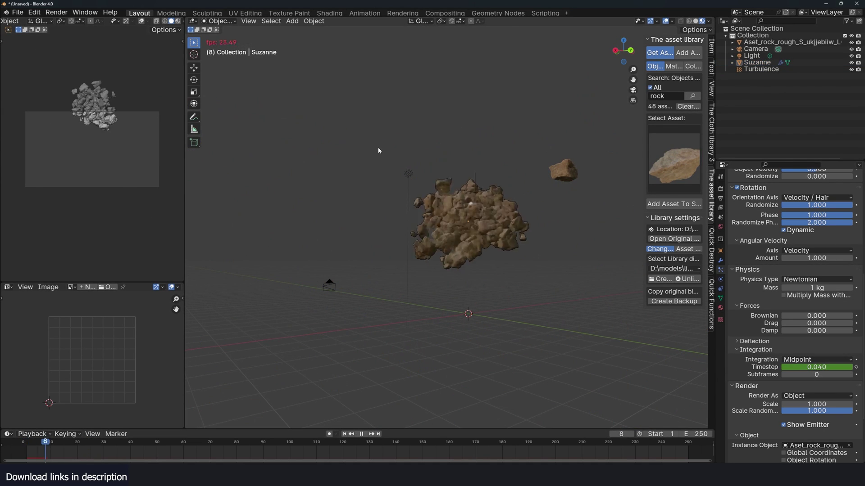
{"action": "middle_click_drag", "start_coordinate": [338, 157], "coordinate": [509, 182]}
{"action": "key", "text": "Escape"}
Set the particle lifetime to 200 and play the simulation to check the slow-motion section
{"action": "scroll", "coordinate": [825, 229], "scroll_direction": "up", "scroll_amount": 10}
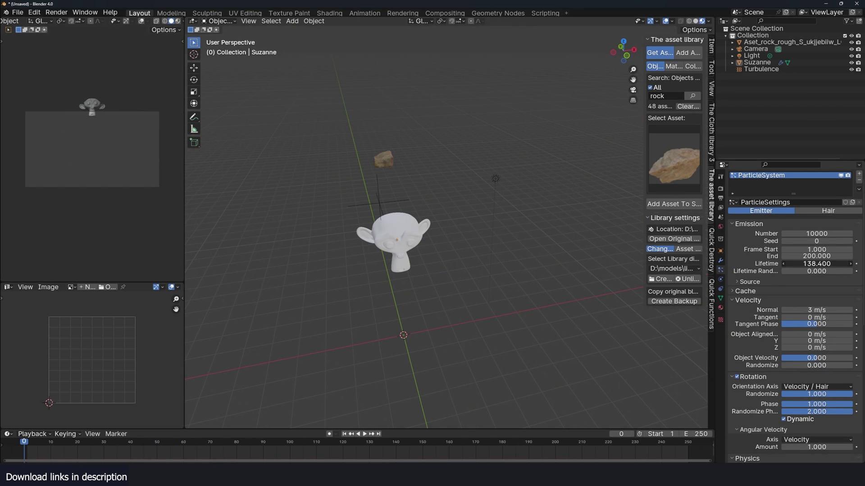
{"action": "type", "text": "00.000"}
{"action": "key", "text": "Return"}
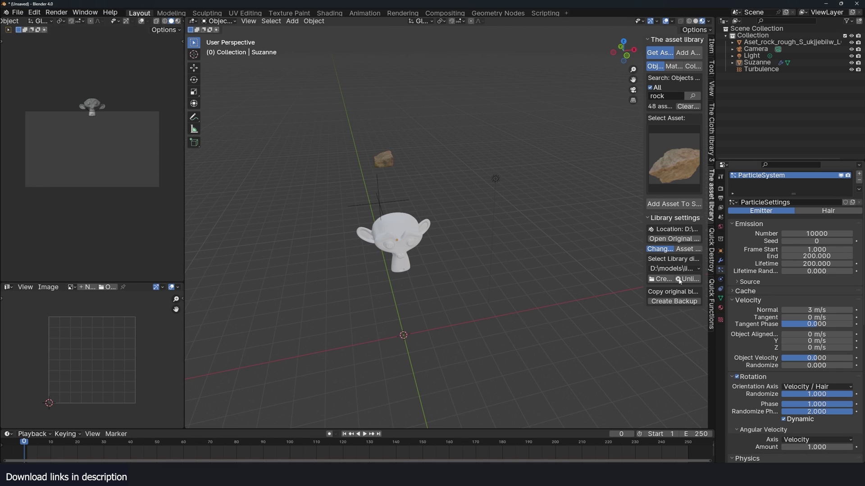
{"action": "key", "text": "space"}
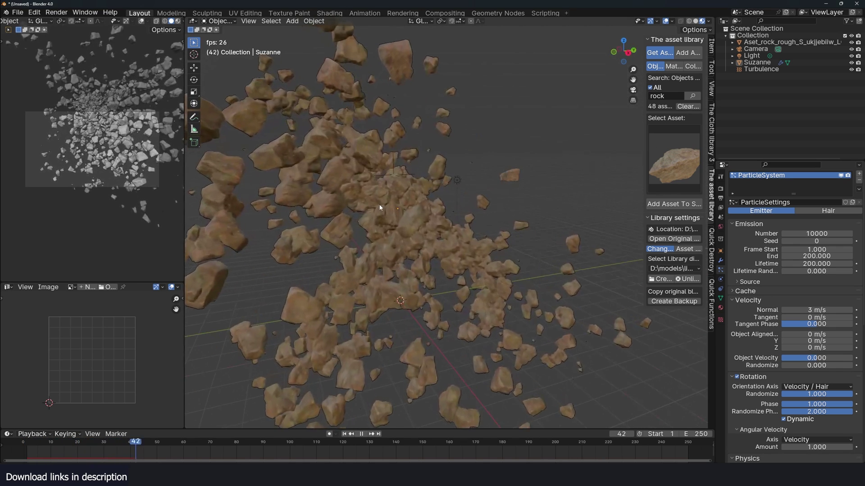
{"action": "key", "text": "Escape"}
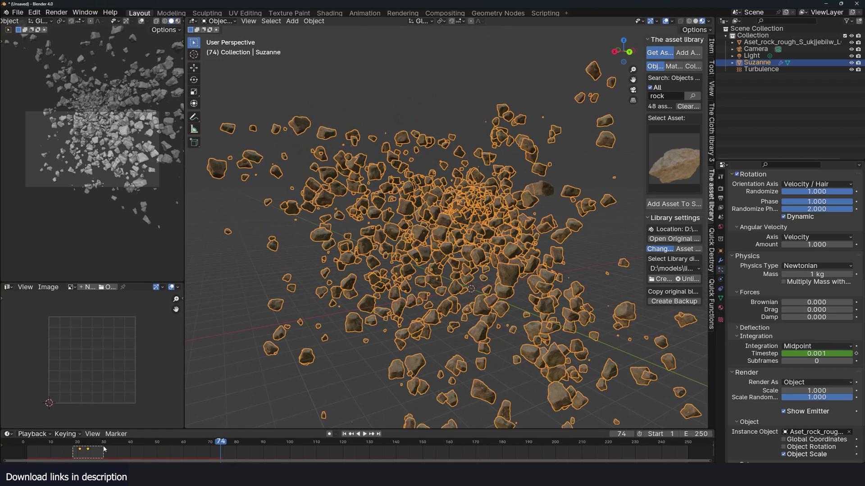
Duplicate the two Timestep keyframes and place the copies in reversed order at about frames 60 and 64
{"action": "left_click_drag", "start_coordinate": [103, 449], "coordinate": [104, 449]}
{"action": "key", "text": "shift+d"}
{"action": "left_click", "coordinate": [220, 447]}
{"action": "key", "text": "g"}
{"action": "left_click", "coordinate": [174, 455]}
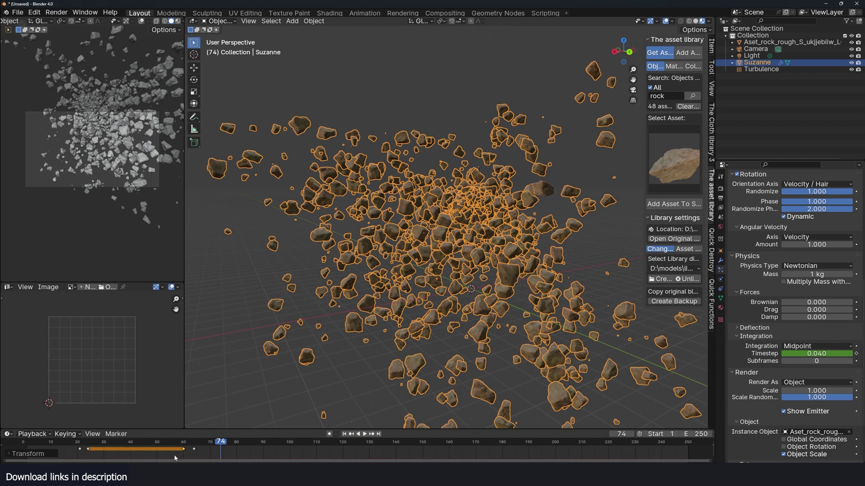
Play the simulation from frame 0 to check the slowdown and the return to normal speed
{"action": "left_click_drag", "start_coordinate": [88, 444], "coordinate": [24, 452]}
{"action": "left_click", "coordinate": [371, 251]}
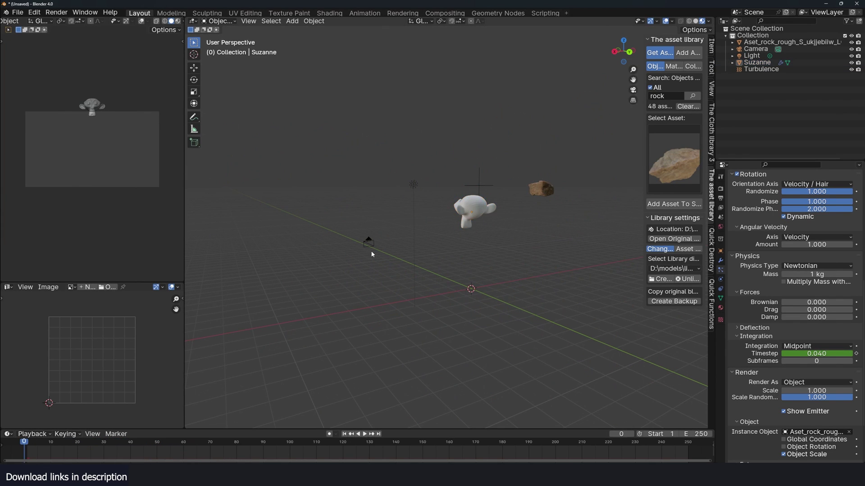
{"action": "key", "text": "space"}
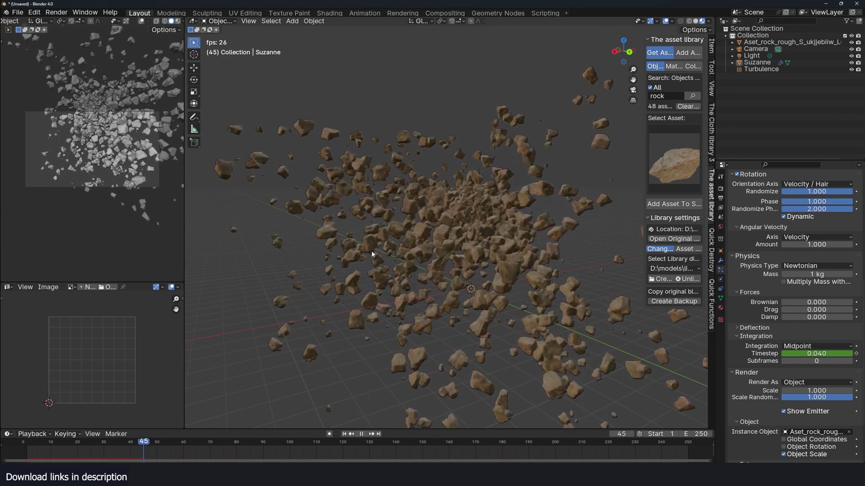
Stop playback and delete the monkey emitter, the rock asset, the light and the Turbulence field
{"action": "key", "text": "space"}
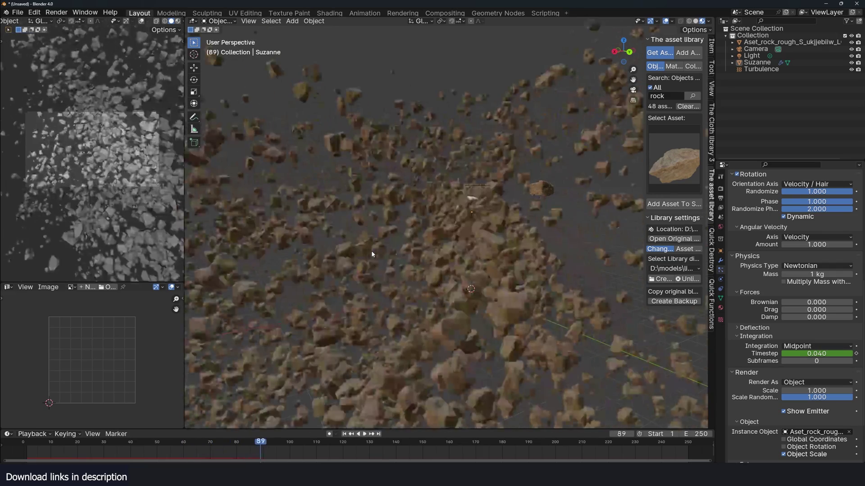
{"action": "middle_click_drag", "start_coordinate": [371, 251], "coordinate": [506, 263]}
{"action": "left_click", "coordinate": [505, 263]}
{"action": "key", "text": "Delete"}
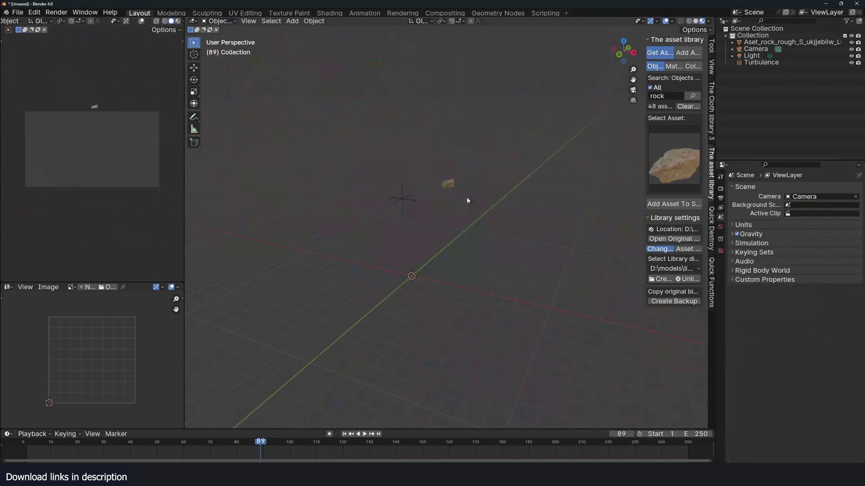
{"action": "left_click_drag", "start_coordinate": [388, 150], "coordinate": [457, 189]}
{"action": "key", "text": "Delete"}
Add a cube, scale it up and raise it along the Z axis above the grid
{"action": "key", "text": "shift+a"}
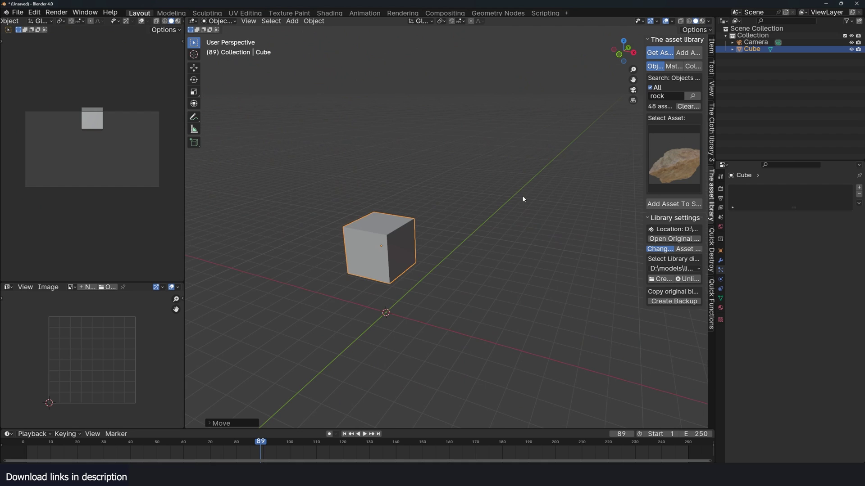
{"action": "middle_click_drag", "start_coordinate": [523, 199], "coordinate": [428, 195]}
{"action": "key", "text": "s"}
{"action": "left_click", "coordinate": [458, 202]}
{"action": "key", "text": "g"}
{"action": "key", "text": "z"}
{"action": "left_click", "coordinate": [457, 231]}
Apply the Quick Liquid effect to the cube
{"action": "left_click", "coordinate": [319, 22]}
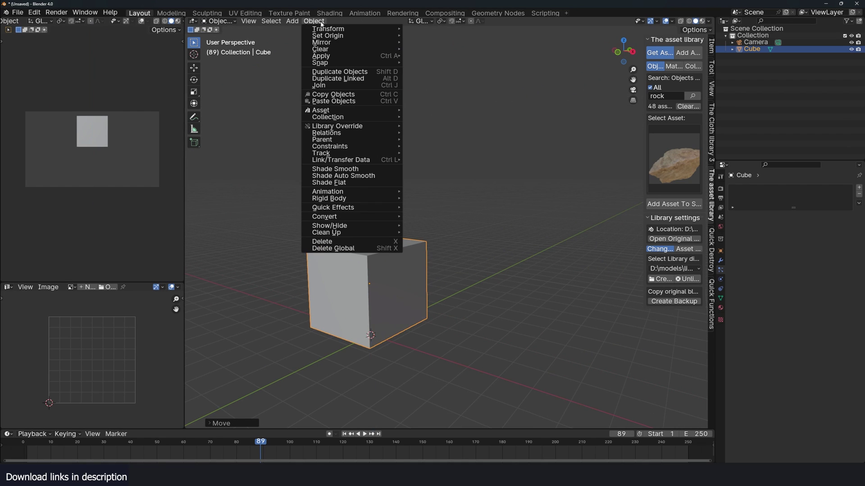
{"action": "mouse_move", "coordinate": [342, 208]}
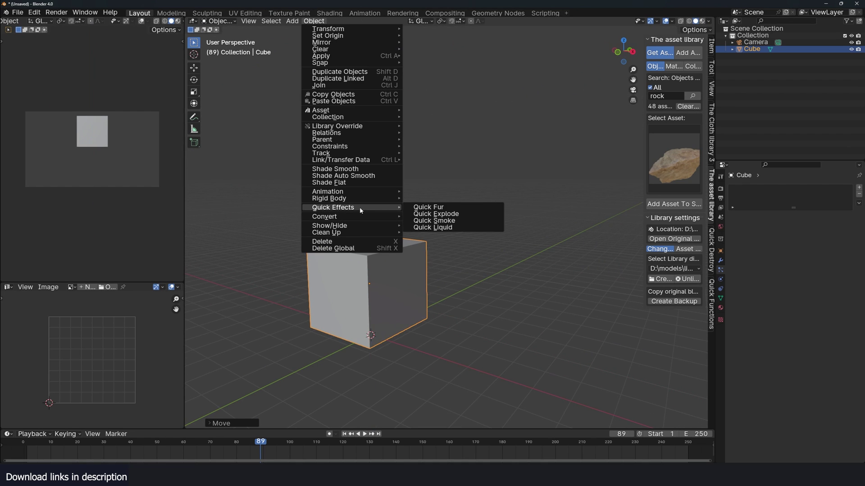
{"action": "left_click", "coordinate": [451, 228]}
{"action": "middle_click_drag", "start_coordinate": [430, 233], "coordinate": [382, 216]}
Play the liquid simulation from the first frame to about frame 20 to examine its normal speed
{"action": "key", "text": "space"}
{"action": "key", "text": "Escape"}
{"action": "left_click", "coordinate": [17, 453]}
{"action": "key", "text": "space"}
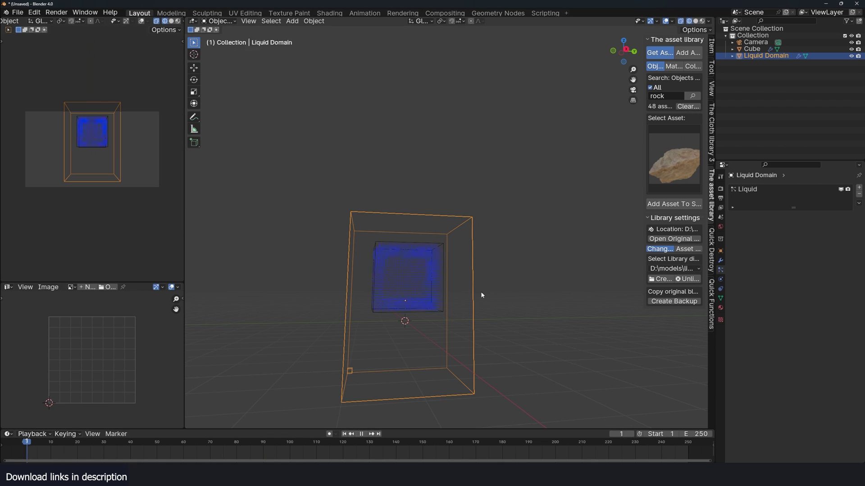
{"action": "key", "text": "Escape"}
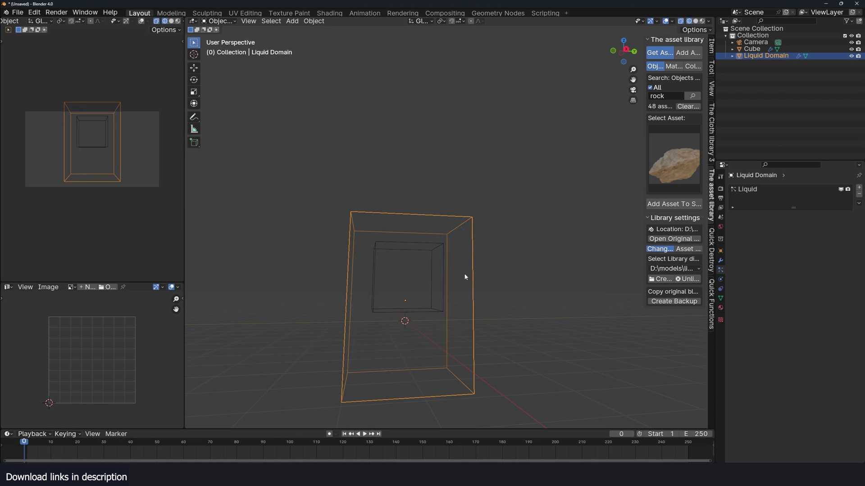
{"action": "key", "text": "space"}
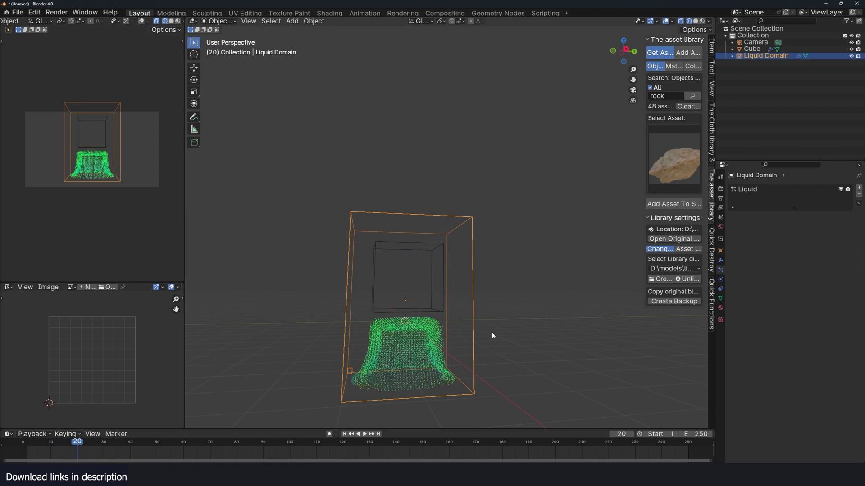
Keyframe the liquid domain's Time Scale at 1.000 on frame 28
{"action": "left_click", "coordinate": [720, 281]}
{"action": "scroll", "coordinate": [776, 389], "scroll_direction": "down", "scroll_amount": 10}
{"action": "scroll", "coordinate": [806, 299], "scroll_direction": "up", "scroll_amount": 4}
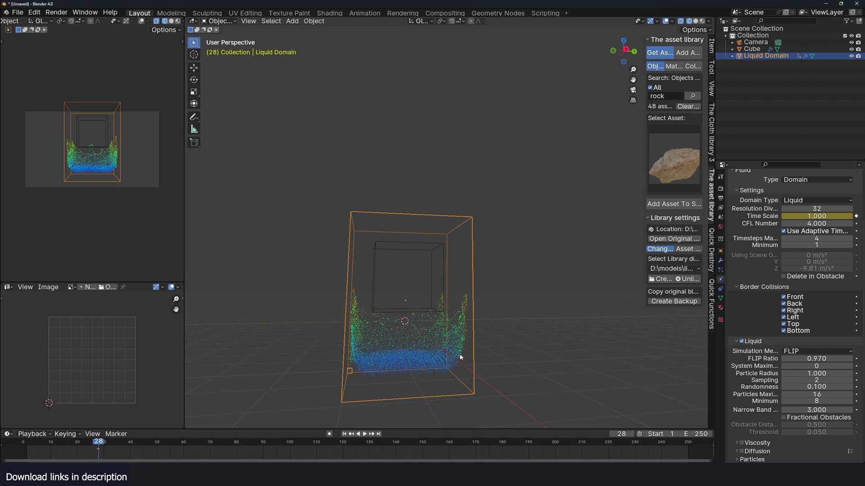
Keyframe the liquid domain's Time Scale at 0.010 on frame 31 and play the simulation to check the slowdown
{"action": "double_click", "coordinate": [814, 216]}
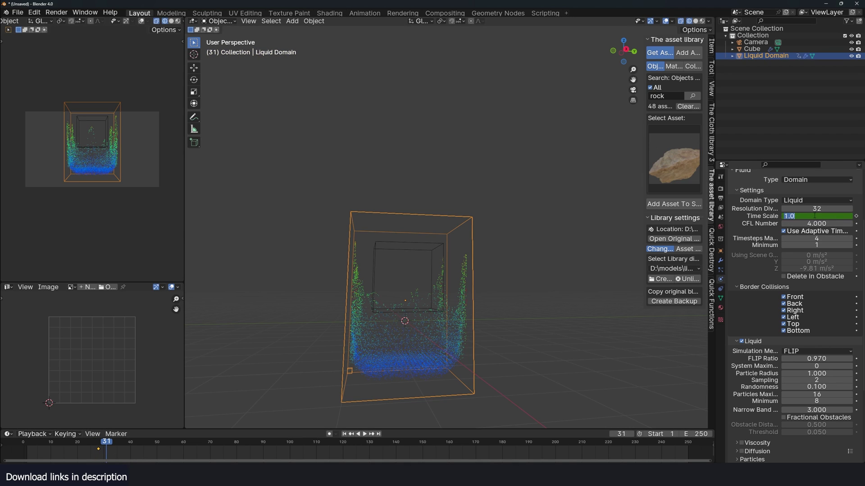
{"action": "key", "text": "Return"}
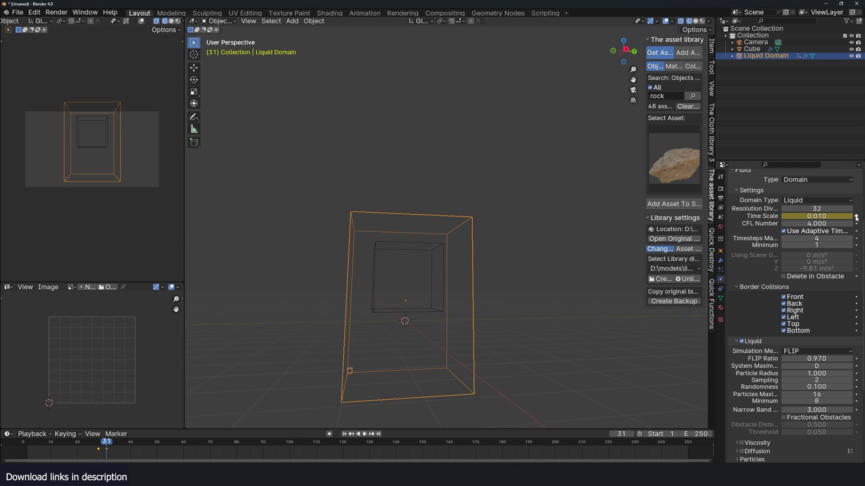
{"action": "left_click", "coordinate": [856, 216]}
{"action": "key", "text": "space"}
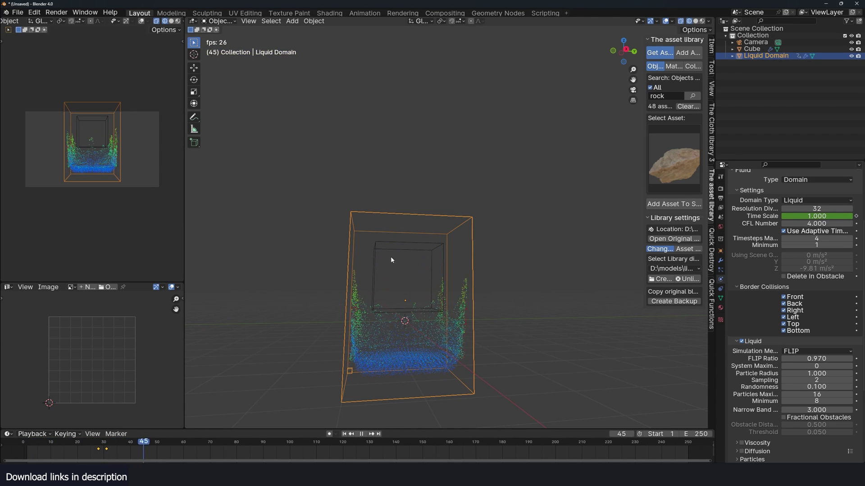
{"action": "key", "text": "space"}
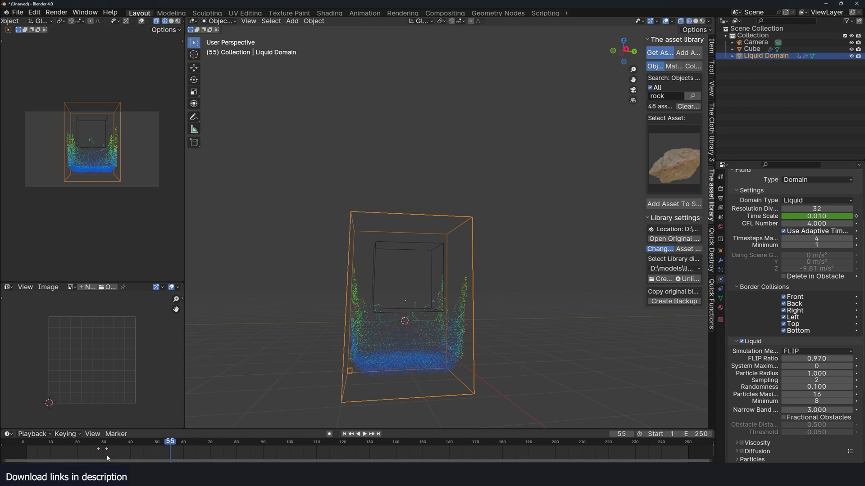
Duplicate the 0.010 Time Scale keyframe to about frame 52 and the 1.000 keyframe to about frame 54
{"action": "left_click_drag", "start_coordinate": [113, 447], "coordinate": [160, 446]}
{"action": "left_click", "coordinate": [195, 445]}
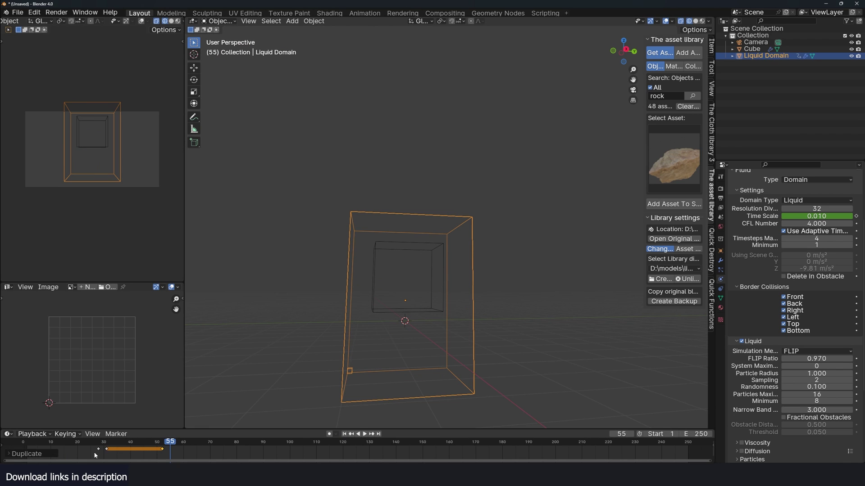
{"action": "key", "text": "shift+d"}
{"action": "left_click", "coordinate": [176, 450]}
Play the liquid simulation from the start to check the return to normal speed
{"action": "key", "text": "shift+Left"}
{"action": "key", "text": "space"}
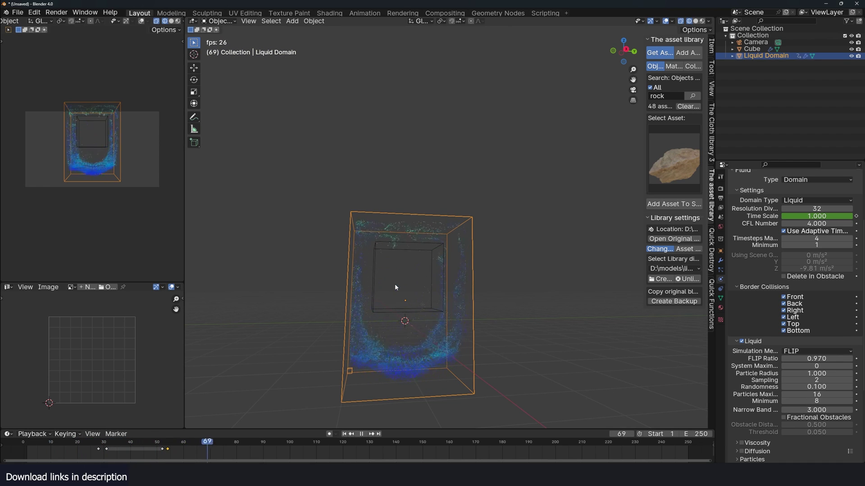
{"action": "key", "text": "space"}
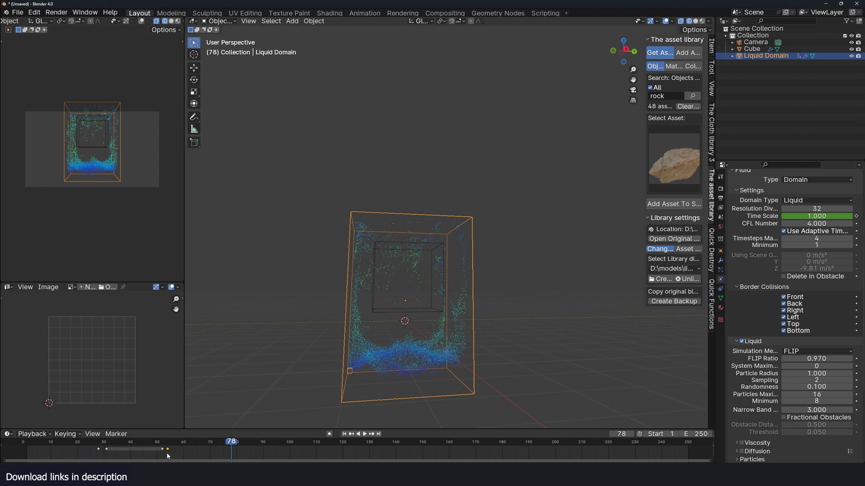
Duplicate the 1.000 Time Scale keyframe to about frame 76 and the 0.010 keyframe to about frame 79
{"action": "key", "text": "shift+d"}
{"action": "left_click", "coordinate": [221, 453]}
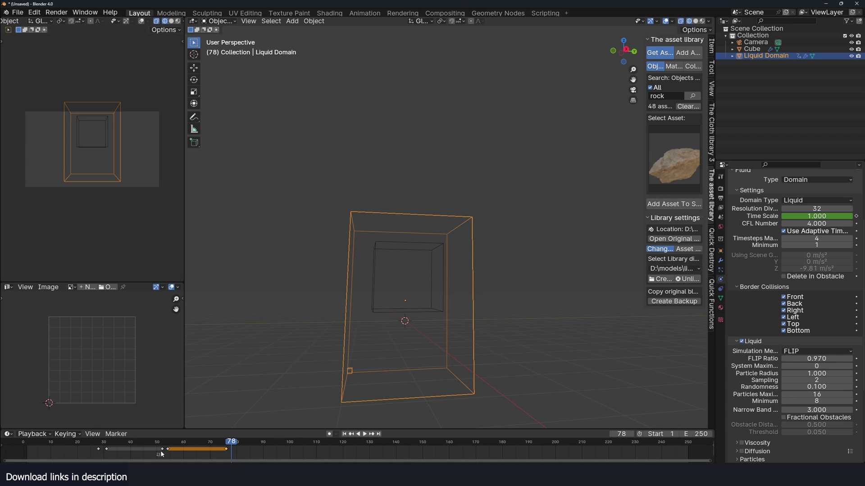
{"action": "left_click_drag", "start_coordinate": [164, 450], "coordinate": [165, 449]}
{"action": "key", "text": "shift+d"}
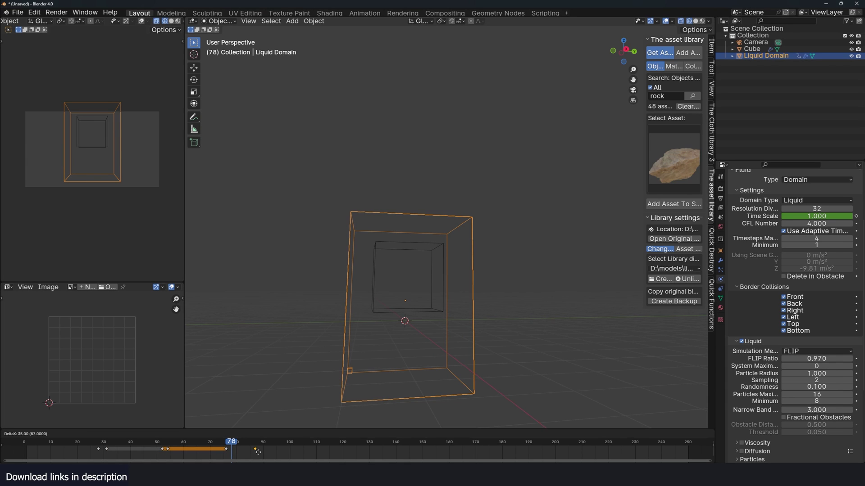
{"action": "left_click", "coordinate": [235, 452]}
Replay the liquid simulation from frame 0 to check the second slowdown
{"action": "key", "text": "shift+Left"}
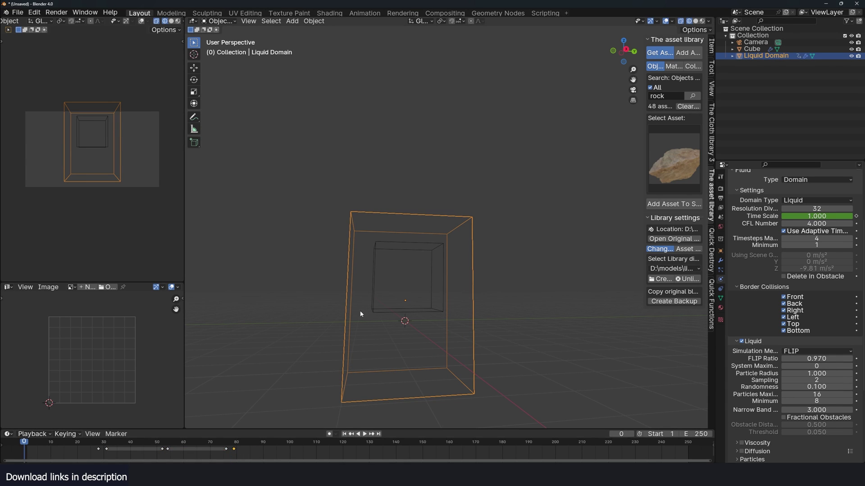
{"action": "key", "text": "space"}
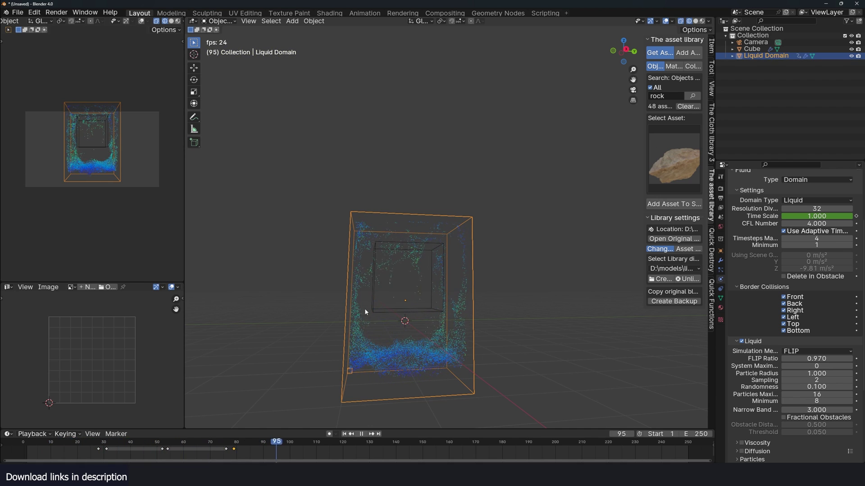
{"action": "key", "text": "space"}
Delete the cube and the liquid domain
{"action": "left_click_drag", "start_coordinate": [312, 154], "coordinate": [445, 315], "text": "shift"}
{"action": "key", "text": "x"}
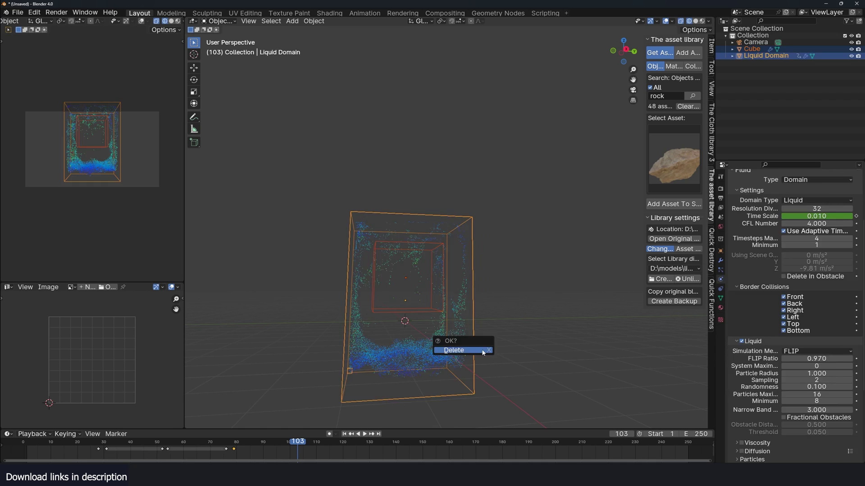
{"action": "left_click", "coordinate": [483, 352]}
Add a Monkey mesh and move it up above the grid
{"action": "key", "text": "shift+a"}
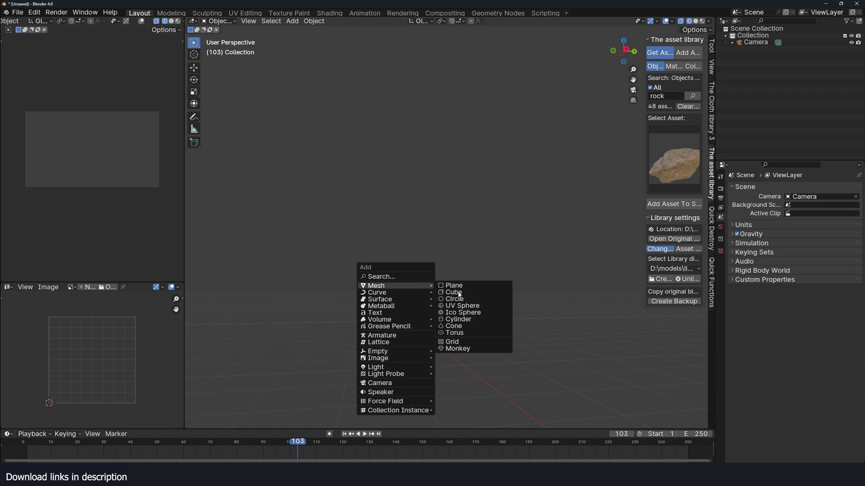
{"action": "left_click", "coordinate": [458, 349]}
{"action": "key", "text": "g"}
{"action": "left_click", "coordinate": [423, 229]}
Apply the Quick Smoke effect to the monkey and play the simulation from the start
{"action": "left_click", "coordinate": [314, 22]}
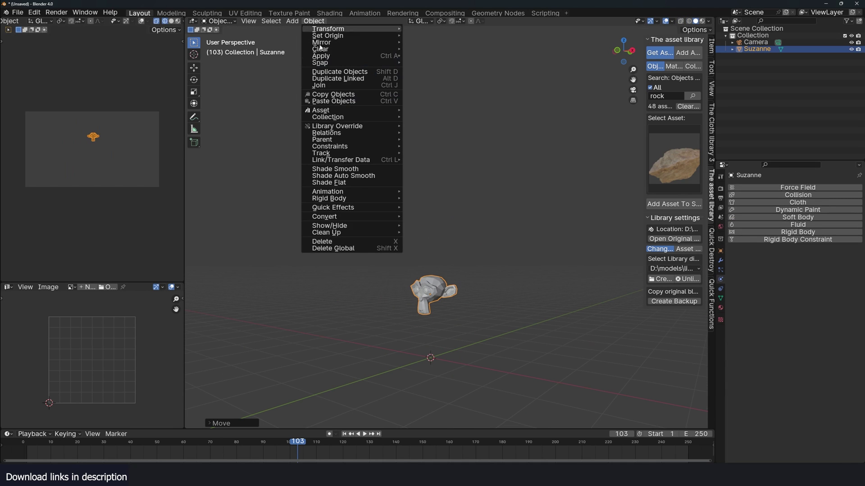
{"action": "mouse_move", "coordinate": [365, 208]}
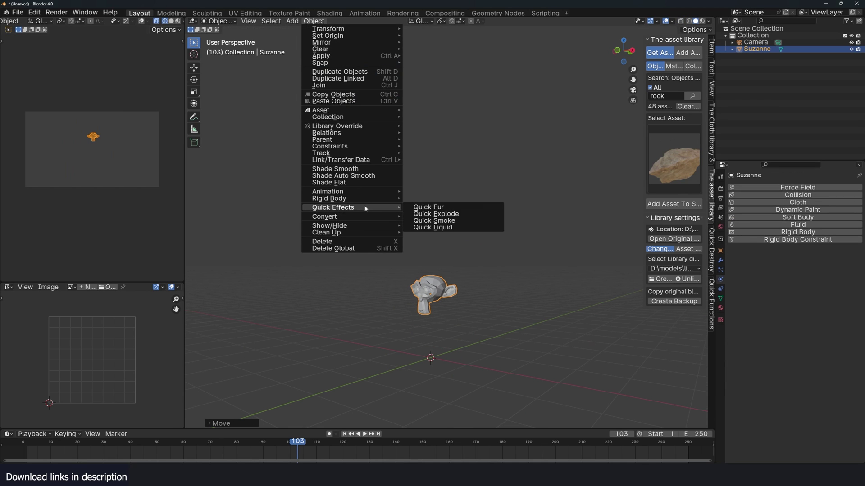
{"action": "left_click", "coordinate": [434, 224]}
{"action": "key", "text": "shift+Left"}
{"action": "key", "text": "space"}
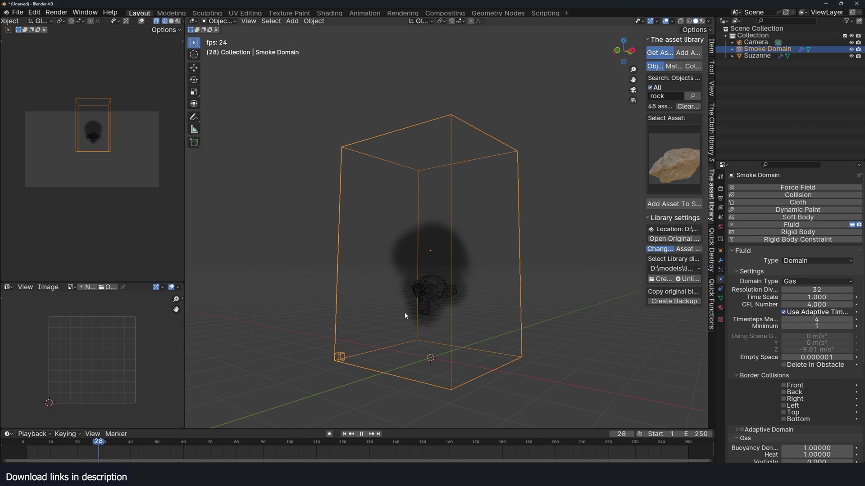
{"action": "key", "text": "space"}
Enable Initial Velocity on the monkey's smoke flow, with Source set to 0 and Normal to 10
{"action": "left_click", "coordinate": [423, 302]}
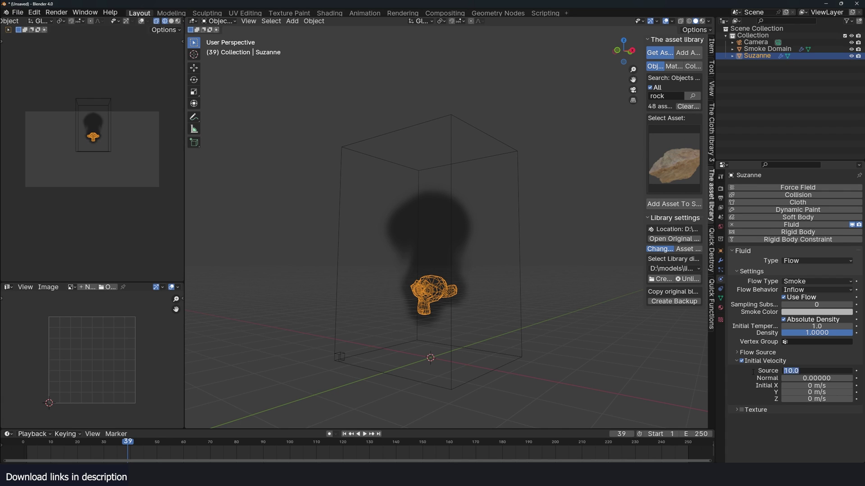
{"action": "type", "text": "0"}
{"action": "key", "text": "Tab"}
{"action": "type", "text": "10"}
{"action": "key", "text": "Return"}
Set the smoke flow's Normal velocity to 100 and play the simulation from frame 0
{"action": "left_click_drag", "start_coordinate": [26, 452], "coordinate": [14, 455]}
{"action": "key", "text": "space"}
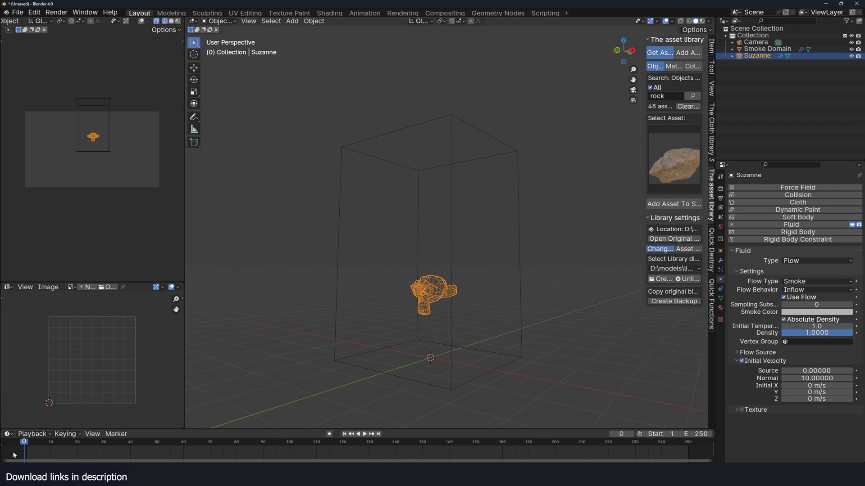
{"action": "key", "text": "Escape"}
{"action": "left_click", "coordinate": [810, 379]}
{"action": "type", "text": "1"}
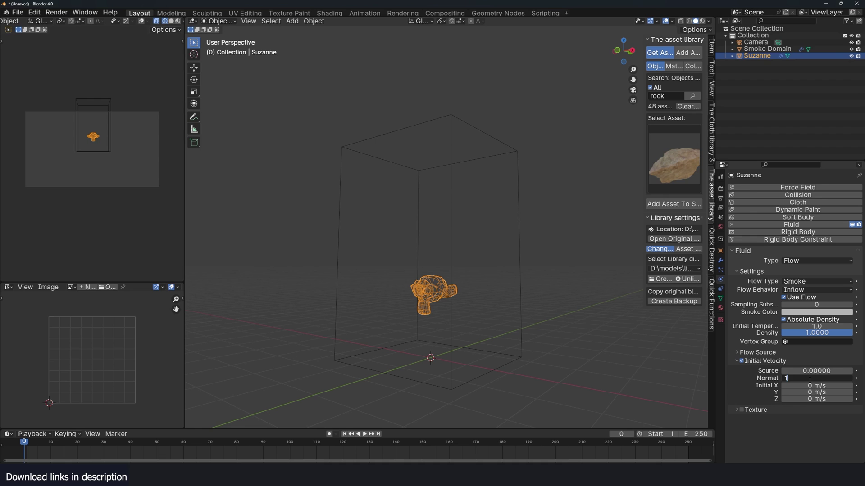
{"action": "type", "text": "00"}
{"action": "key", "text": "Return"}
{"action": "key", "text": "space"}
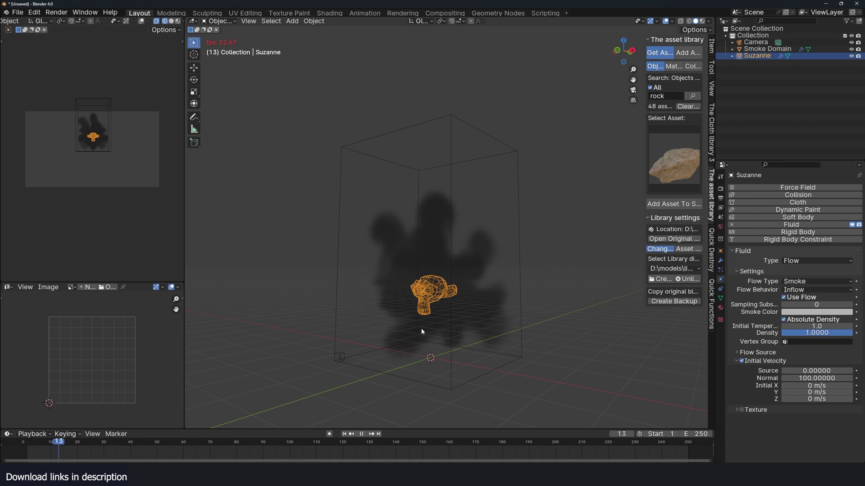
{"action": "key", "text": "space"}
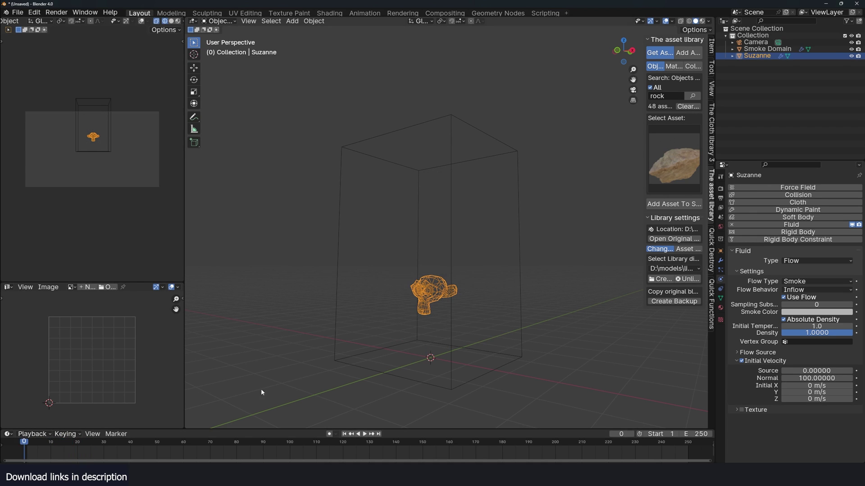
Set the smoke flow's Initial Temperature to 10 and Source velocity to 2, and play the simulation to frame 19
{"action": "key", "text": "space"}
{"action": "key", "text": "space"}
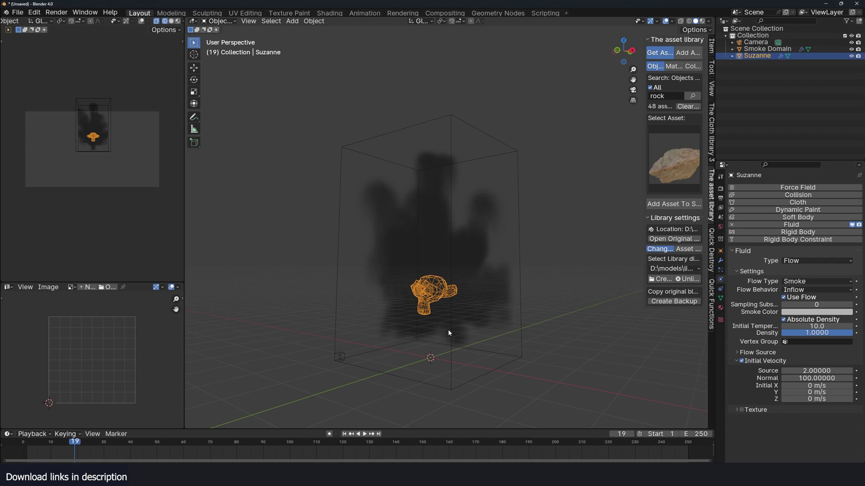
Keyframe the smoke domain's Time Scale at 1.000 on frame 19 and advance to frame 21
{"action": "left_click", "coordinate": [518, 340]}
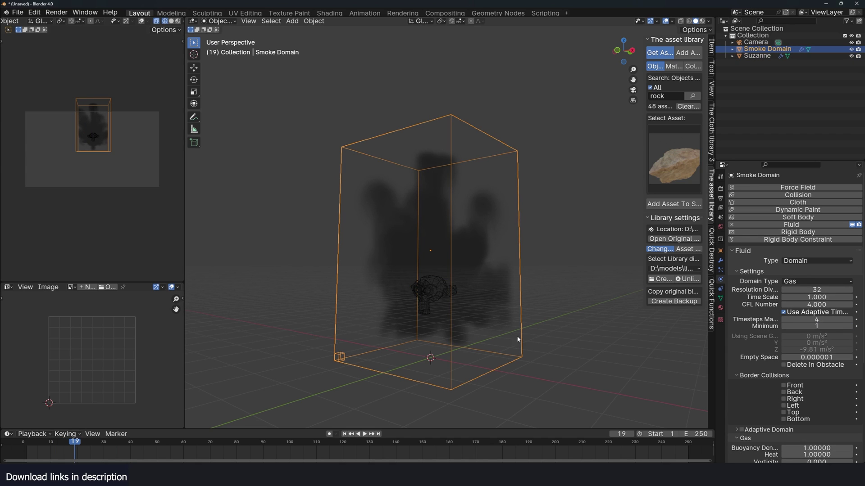
{"action": "left_click", "coordinate": [856, 298]}
{"action": "key", "text": "space"}
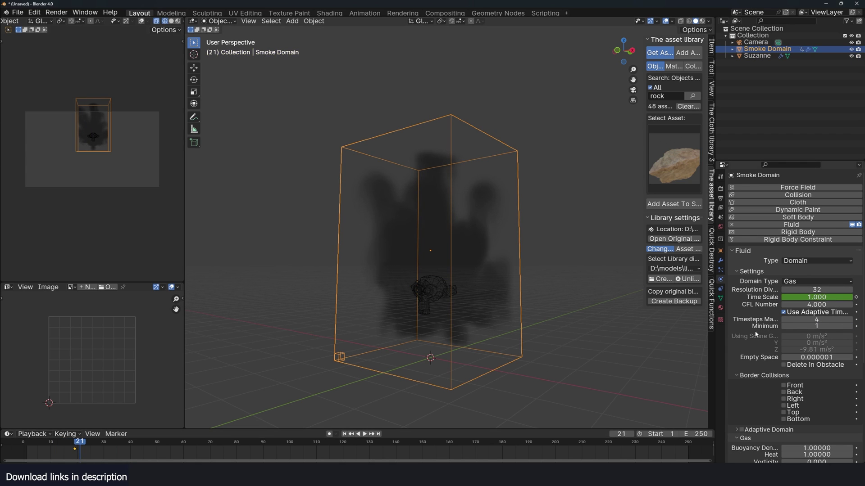
Keyframe the smoke domain's Time Scale at 0.010 on frame 21 and play the simulation from frame 0
{"action": "left_click", "coordinate": [821, 297]}
{"action": "key", "text": "Return"}
{"action": "left_click", "coordinate": [856, 298]}
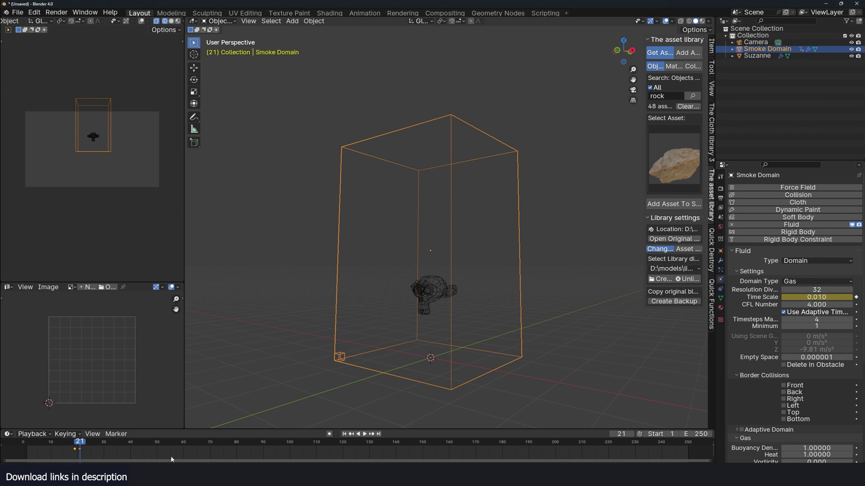
{"action": "key", "text": "shift+Left"}
{"action": "key", "text": "space"}
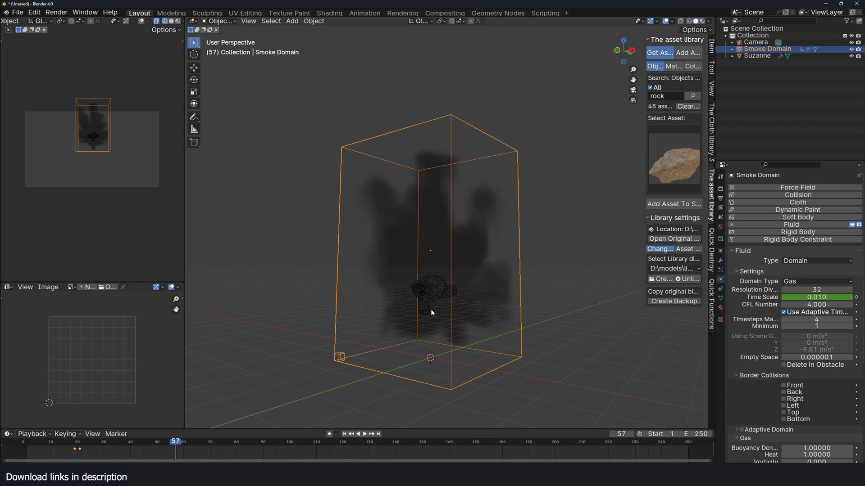
Change the smoke domain's Time Scale keyframe on frame 21 to 0.100 and play the simulation
{"action": "key", "text": "Down"}
{"action": "left_click", "coordinate": [817, 296]}
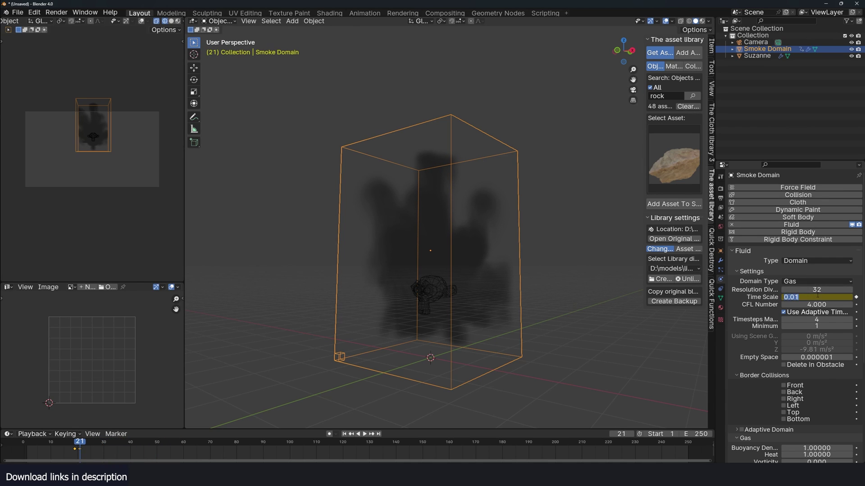
{"action": "type", "text": "0.1"}
{"action": "key", "text": "Return"}
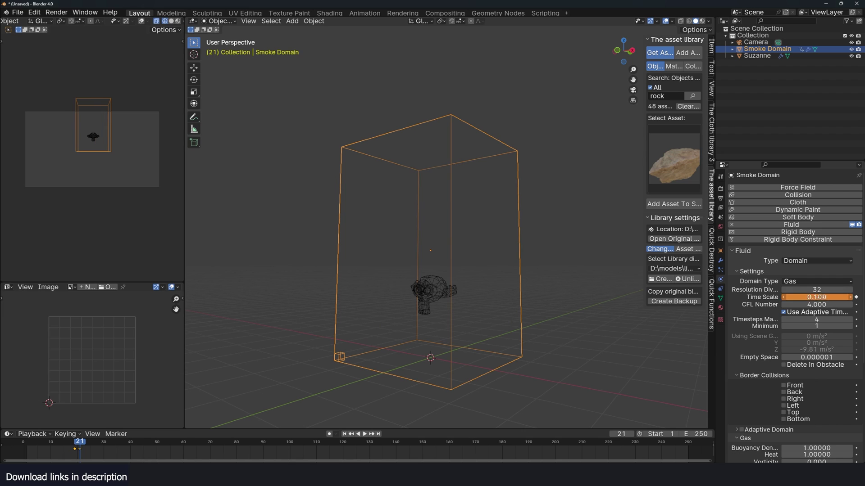
{"action": "left_click", "coordinate": [856, 298]}
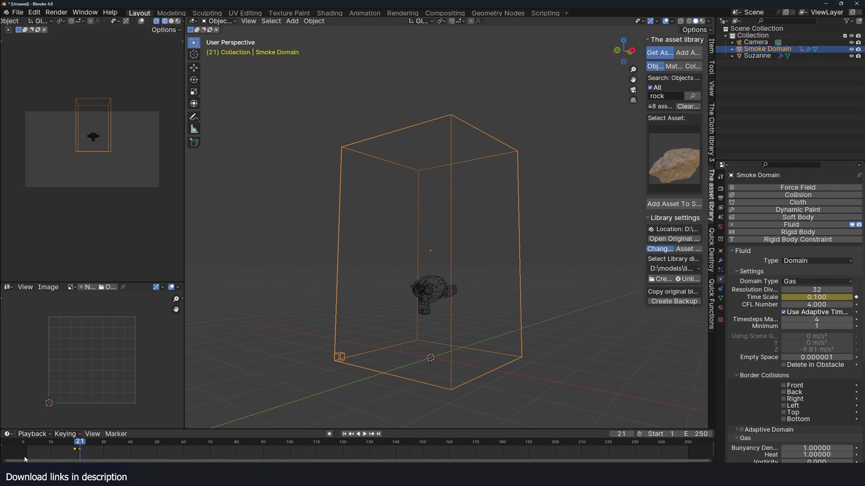
{"action": "key", "text": "space"}
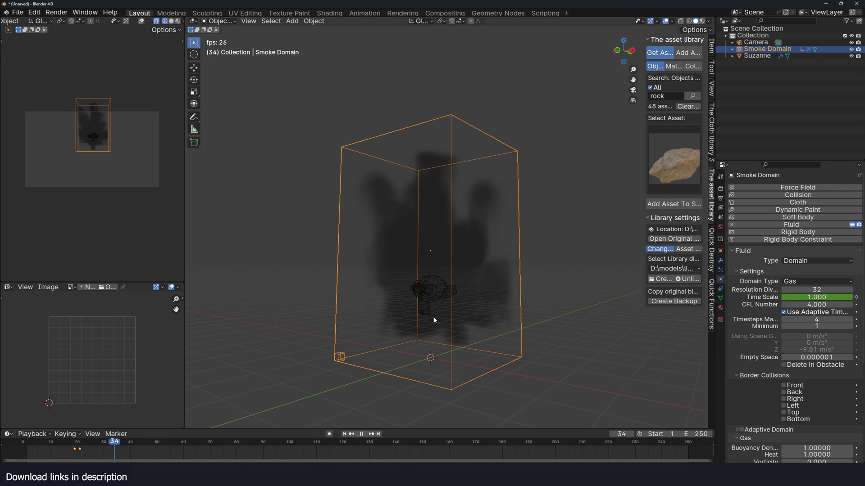
{"action": "key", "text": "space"}
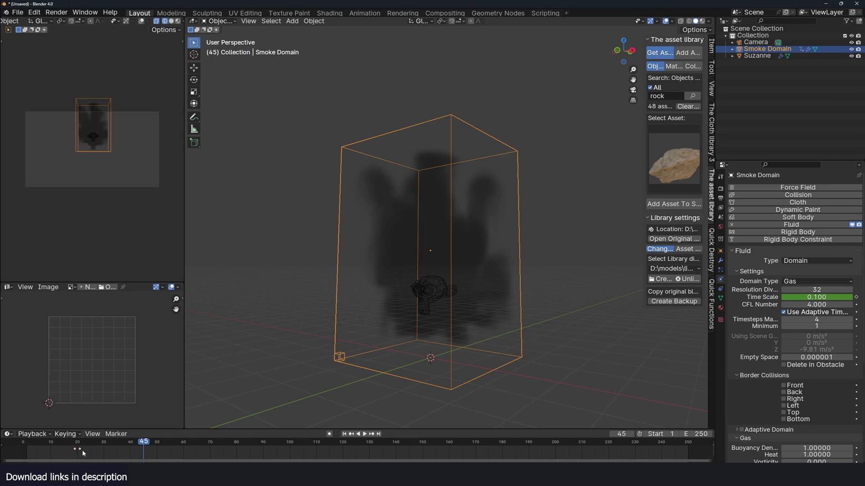
Duplicate the slow Time Scale keyframe to about frame 38 and the normal-speed one to about frame 39, and play the simulation from the start
{"action": "key", "text": "shift+d"}
{"action": "left_click", "coordinate": [126, 451]}
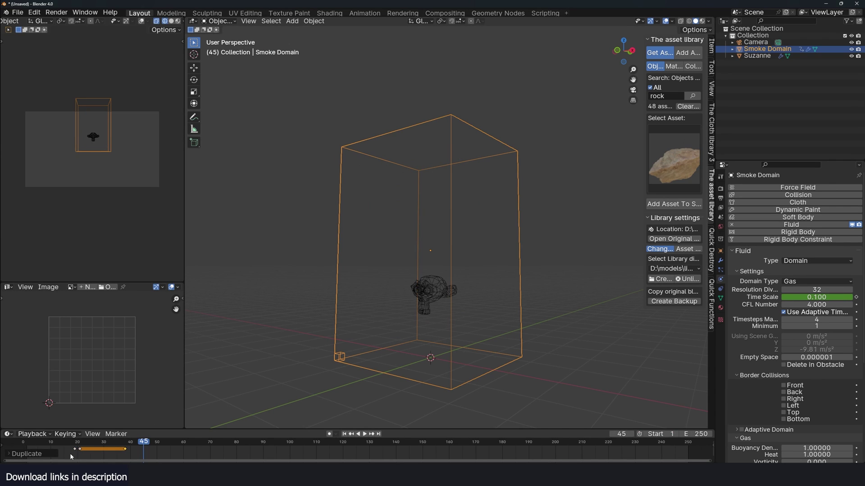
{"action": "left_click_drag", "start_coordinate": [77, 446], "coordinate": [130, 451]}
{"action": "key", "text": "shift+Left"}
{"action": "key", "text": "space"}
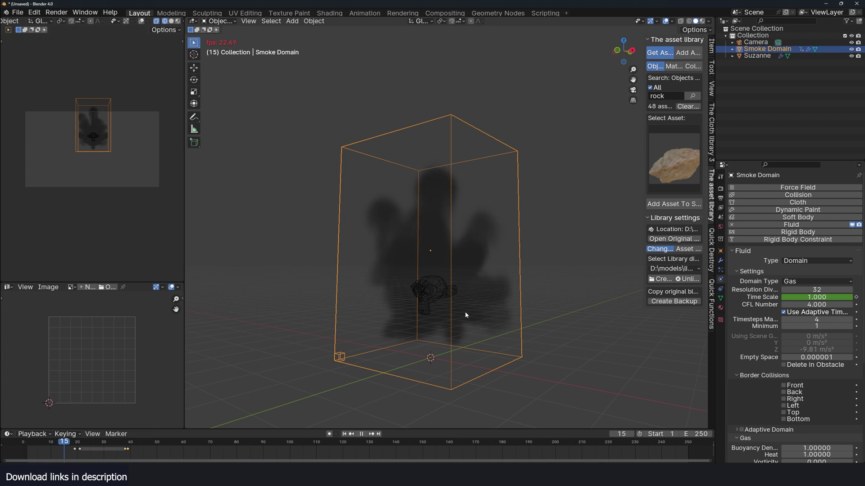
{"action": "key", "text": "space"}
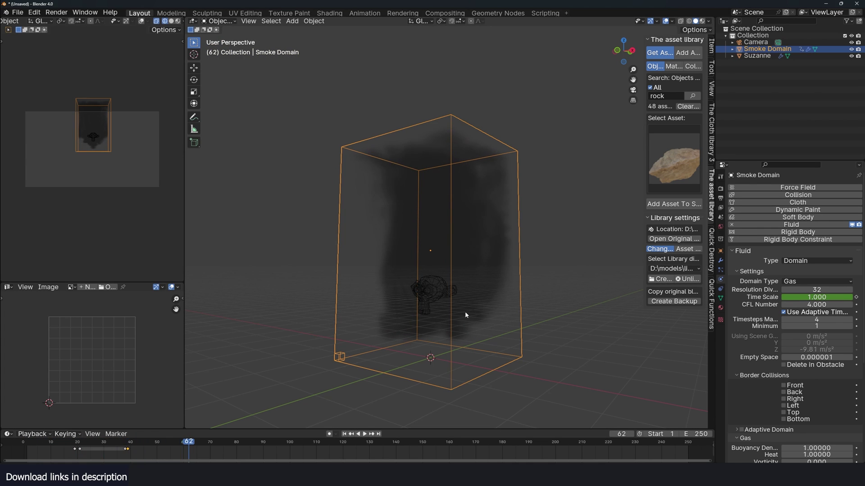
In the emptied scene, add a plane, scale it up into a large ground surface and give it a passive rigid body
{"action": "middle_click_drag", "start_coordinate": [524, 298], "coordinate": [479, 331]}
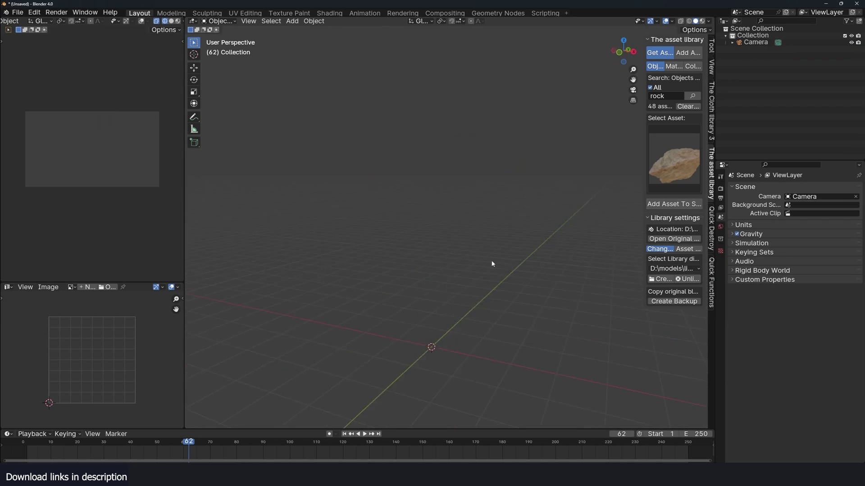
{"action": "middle_click_drag", "start_coordinate": [492, 262], "coordinate": [423, 274]}
{"action": "key", "text": "shift+a"}
{"action": "left_click", "coordinate": [452, 275]}
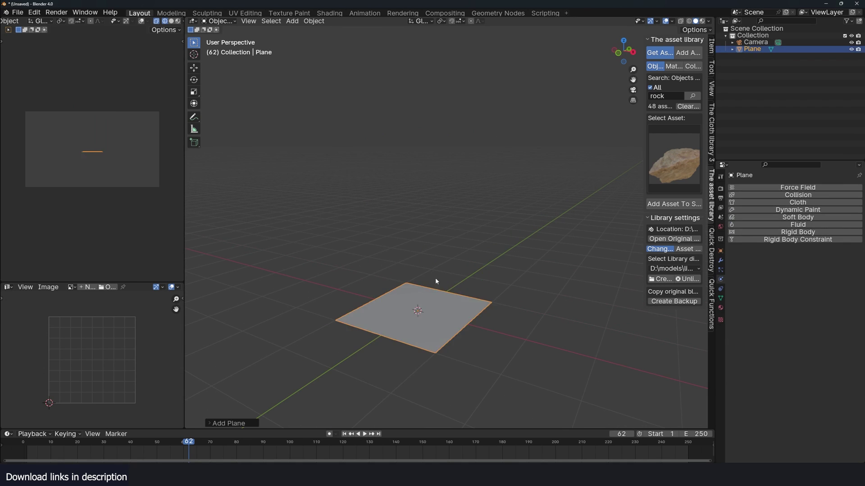
{"action": "key", "text": "s"}
{"action": "left_click", "coordinate": [535, 278]}
{"action": "middle_click_drag", "start_coordinate": [535, 278], "coordinate": [525, 275]}
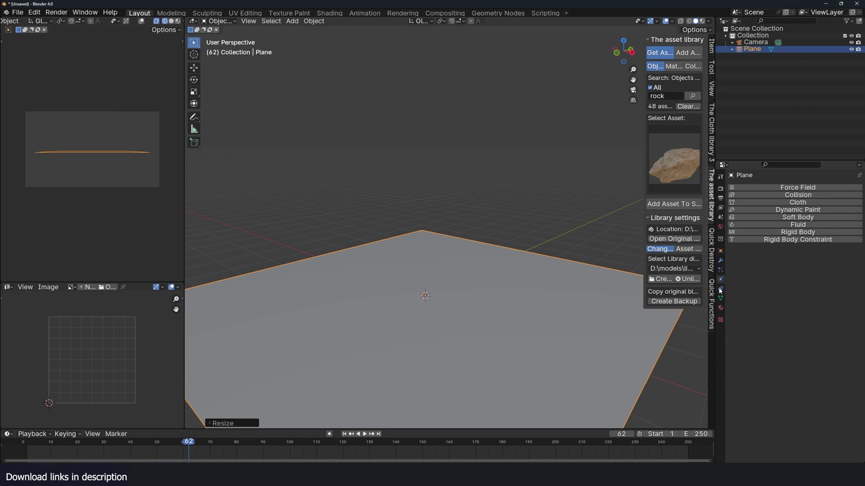
{"action": "left_click", "coordinate": [791, 234]}
Add a cube, scale it down and place it on one side of the ground plane
{"action": "middle_click_drag", "start_coordinate": [414, 267], "coordinate": [358, 315]}
{"action": "key", "text": "shift+a"}
{"action": "left_click", "coordinate": [388, 323]}
{"action": "key", "text": "s"}
{"action": "left_click", "coordinate": [429, 318]}
{"action": "key", "text": "g"}
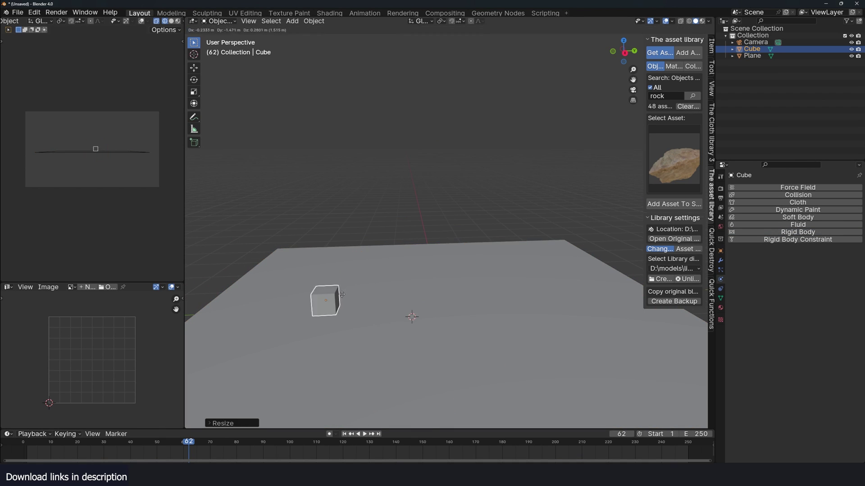
{"action": "left_click", "coordinate": [317, 299]}
Raise the cube's top face into a pillar and extrude it across and down to form a doorway-shaped arch
{"action": "key", "text": "Tab"}
{"action": "left_click", "coordinate": [312, 285]}
{"action": "key", "text": "g"}
{"action": "key", "text": "z"}
{"action": "left_click", "coordinate": [310, 227]}
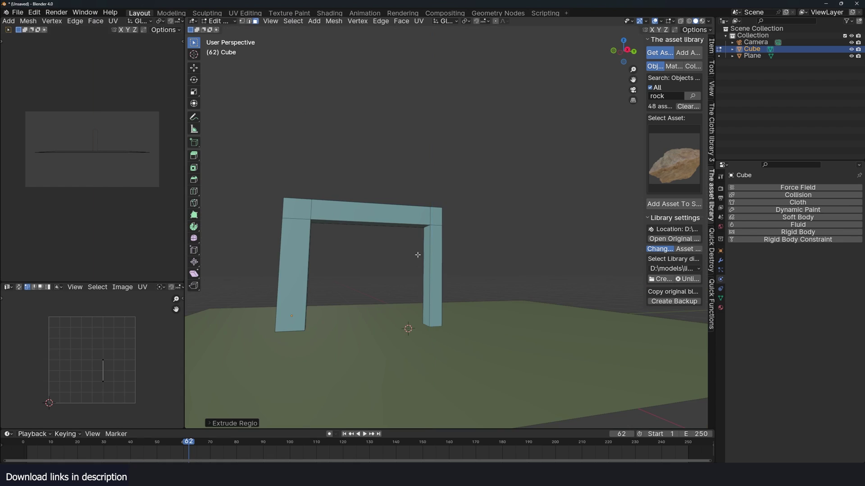
{"action": "key", "text": "Tab"}
Cell-fracture the arch using Own Verts, Source Limit 200 and Noise 1.00, placing the pieces in collection x
{"action": "left_click", "coordinate": [314, 21]}
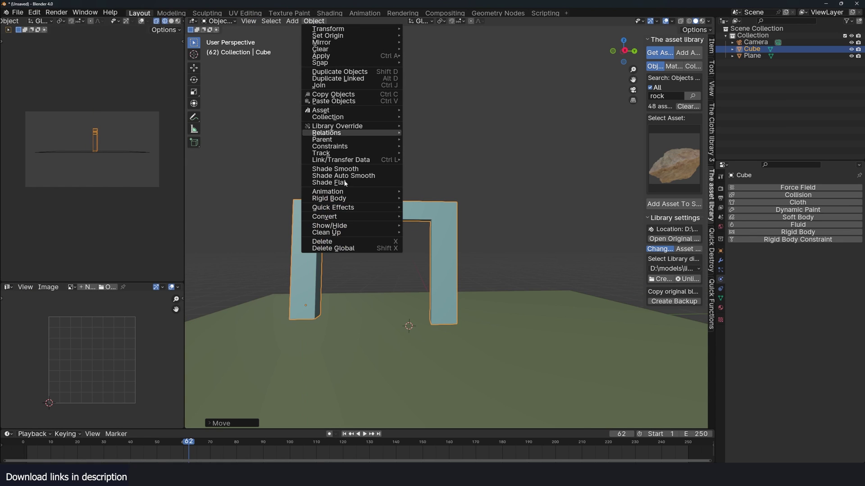
{"action": "mouse_move", "coordinate": [388, 207]}
{"action": "left_click", "coordinate": [435, 236]}
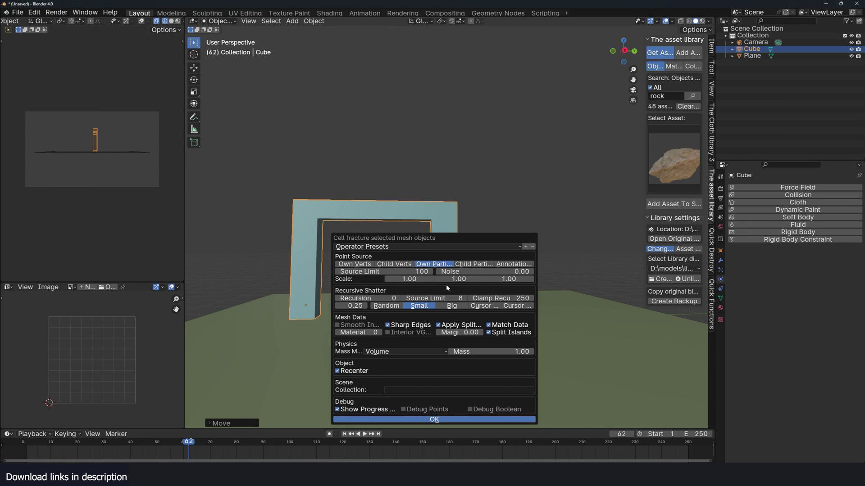
{"action": "left_click", "coordinate": [418, 272]}
{"action": "key", "text": "Return"}
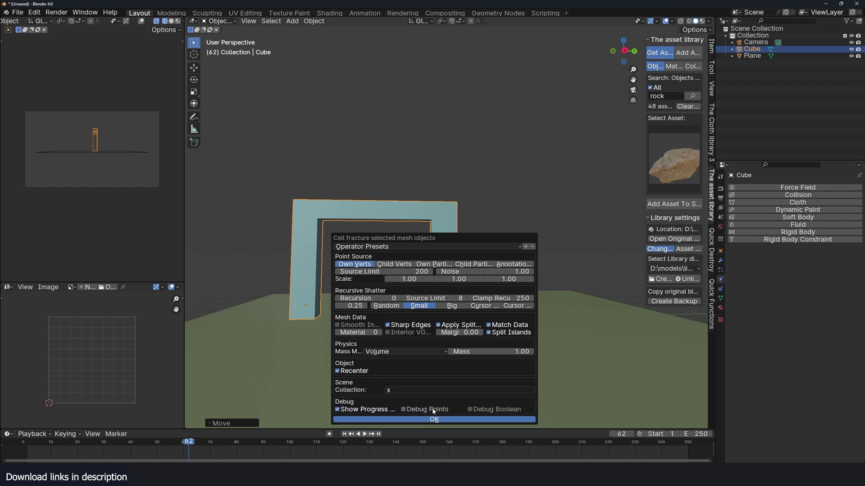
{"action": "left_click", "coordinate": [438, 418]}
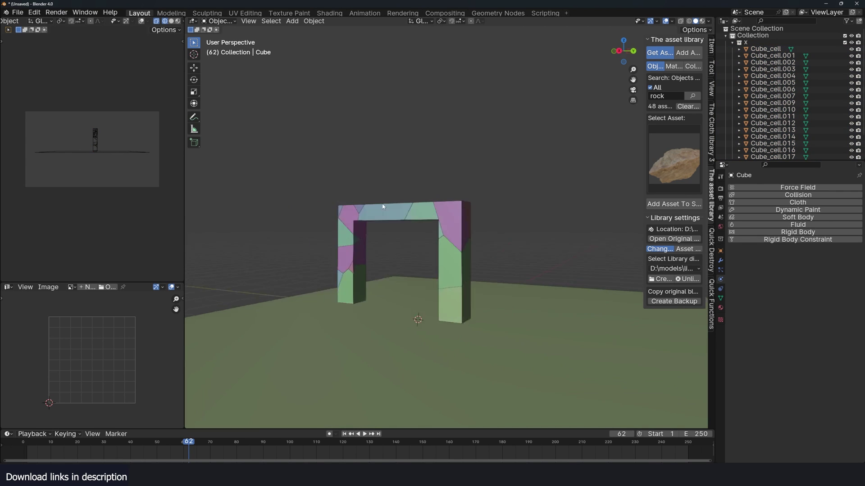
Select all fractured arch pieces and add active rigid bodies to them
{"action": "middle_click_drag", "start_coordinate": [404, 204], "coordinate": [342, 175]}
{"action": "left_click_drag", "start_coordinate": [245, 160], "coordinate": [475, 289]}
{"action": "middle_click_drag", "start_coordinate": [475, 288], "coordinate": [435, 288]}
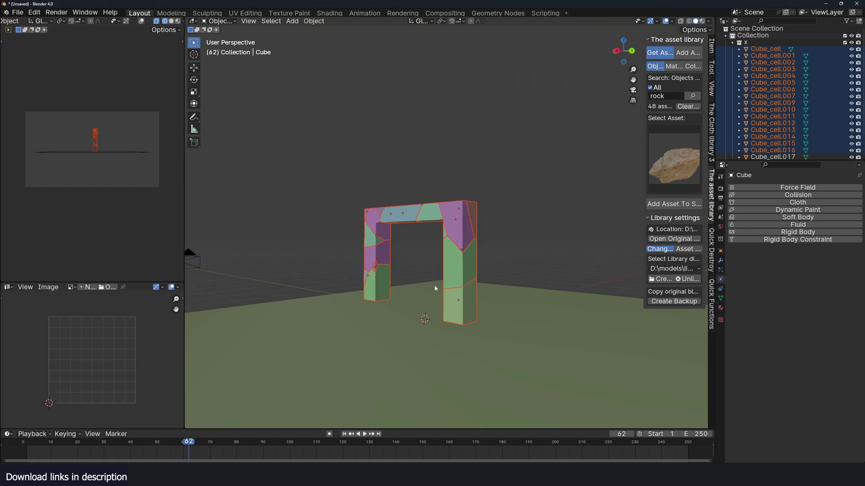
{"action": "left_click", "coordinate": [459, 287], "text": "shift"}
{"action": "left_click", "coordinate": [314, 21]}
{"action": "mouse_move", "coordinate": [356, 199]}
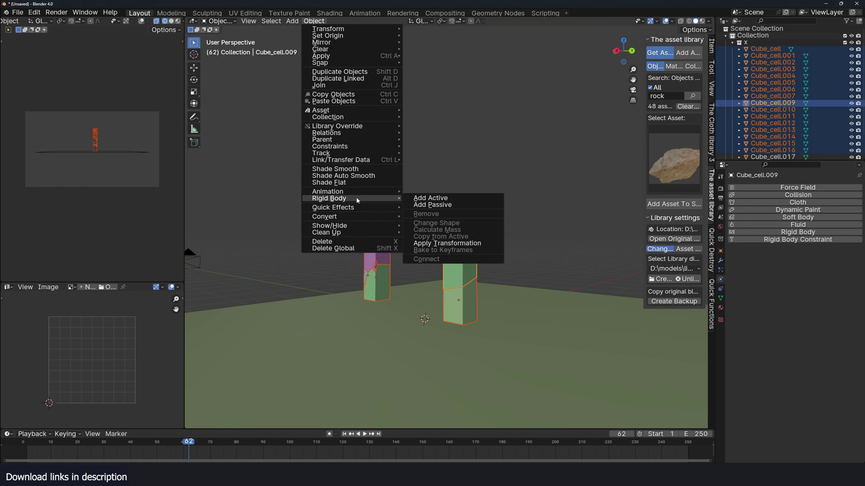
{"action": "left_click", "coordinate": [430, 198]}
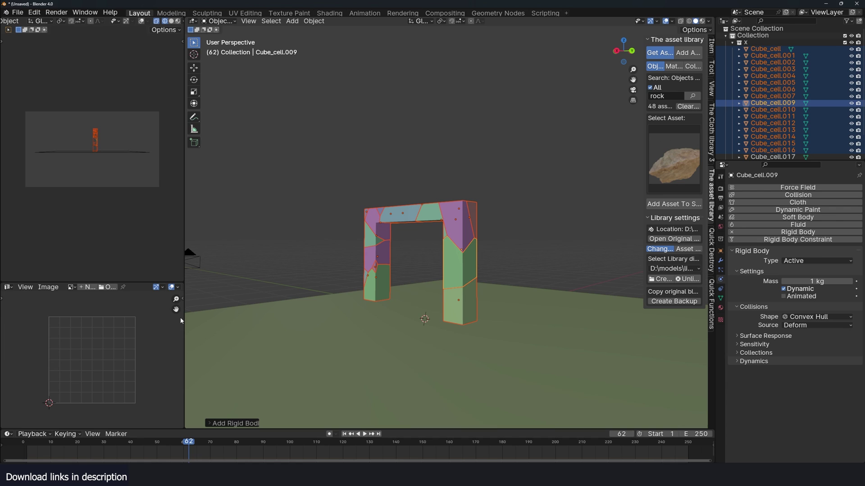
Play the arch's rigid body collapse from frame 0, with the ground plane selected, and stop playback
{"action": "left_click", "coordinate": [10, 452]}
{"action": "left_click", "coordinate": [492, 325]}
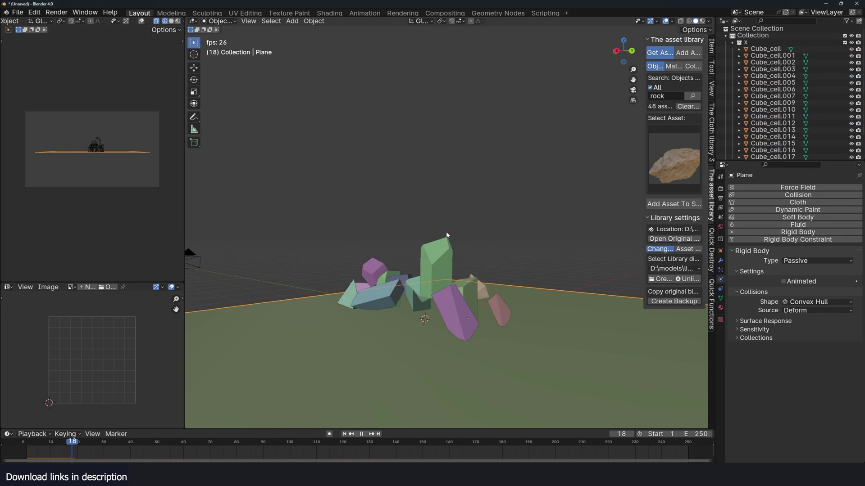
{"action": "key", "text": "Escape"}
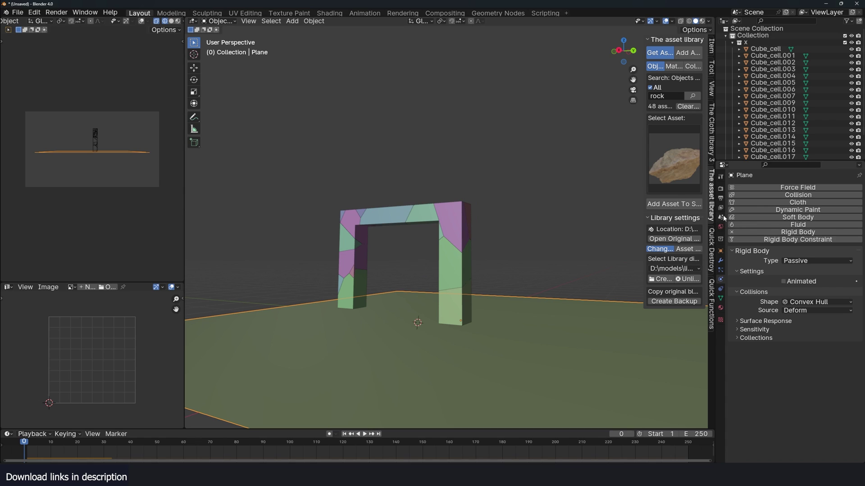
Show the scene's Rigid Body World settings and keyframe its Speed at 1.000 on frame 17
{"action": "left_click", "coordinate": [721, 217]}
{"action": "left_click", "coordinate": [760, 269]}
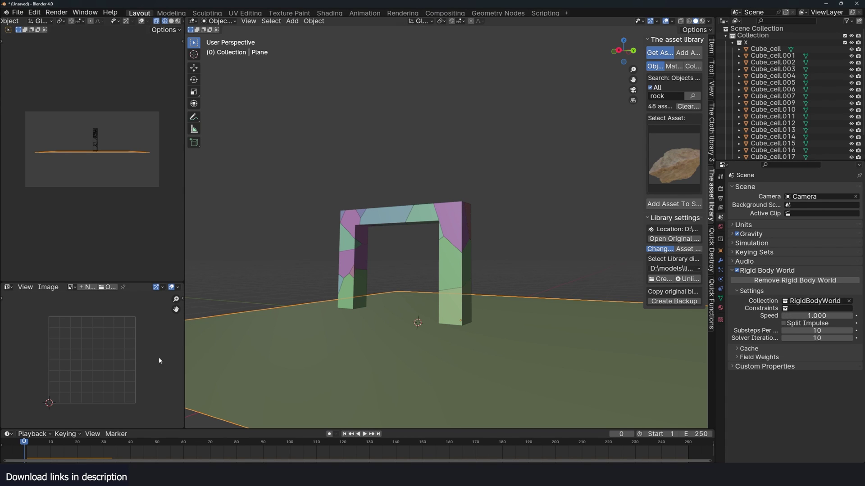
{"action": "left_click_drag", "start_coordinate": [23, 446], "coordinate": [70, 450]}
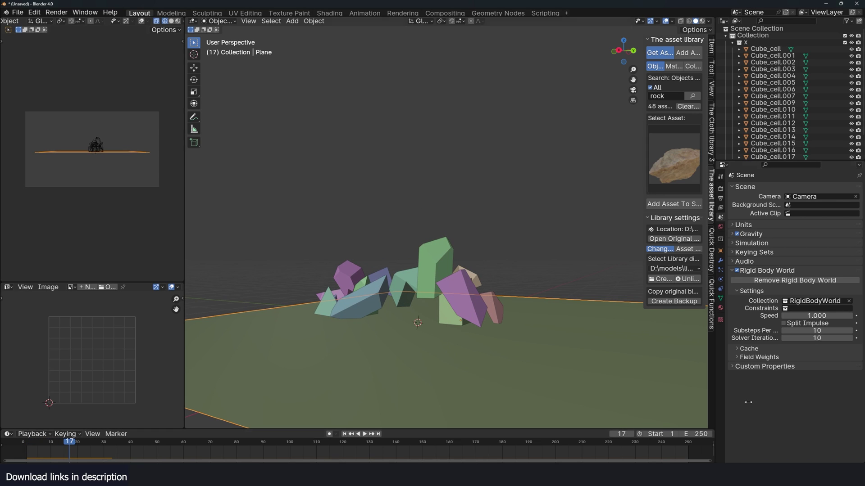
{"action": "left_click", "coordinate": [856, 316]}
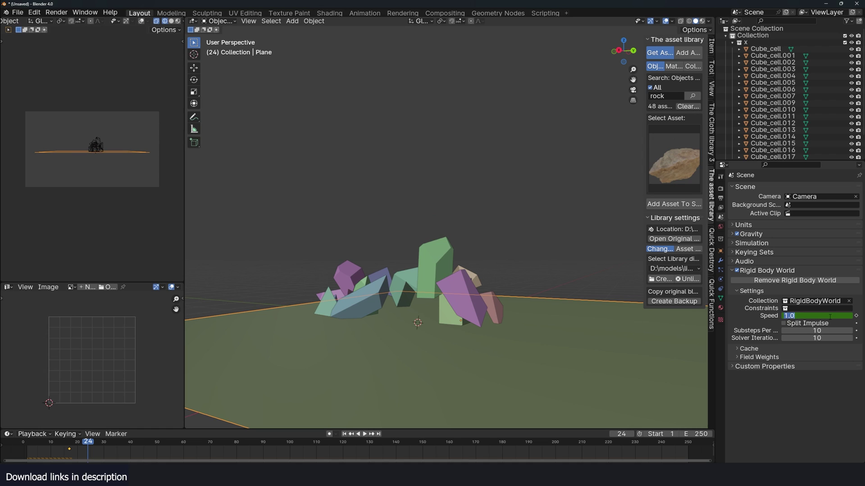
Keyframe the Rigid Body World Speed at 0.010 on about frame 21 and play the collapse from the start
{"action": "key", "text": "Return"}
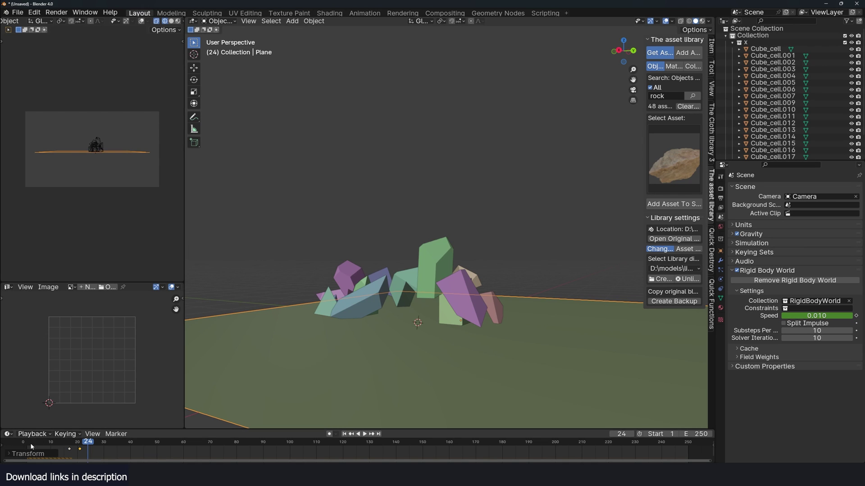
{"action": "left_click", "coordinate": [32, 447]}
{"action": "key", "text": "space"}
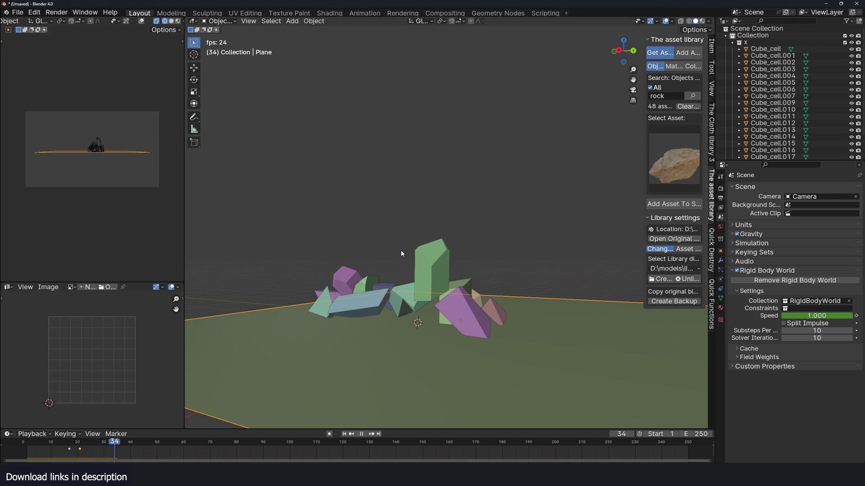
{"action": "key", "text": "space"}
Duplicate the 0.010 Speed keyframe to about frame 40 and the 1.000 keyframe to about frame 44
{"action": "key", "text": "shift+d"}
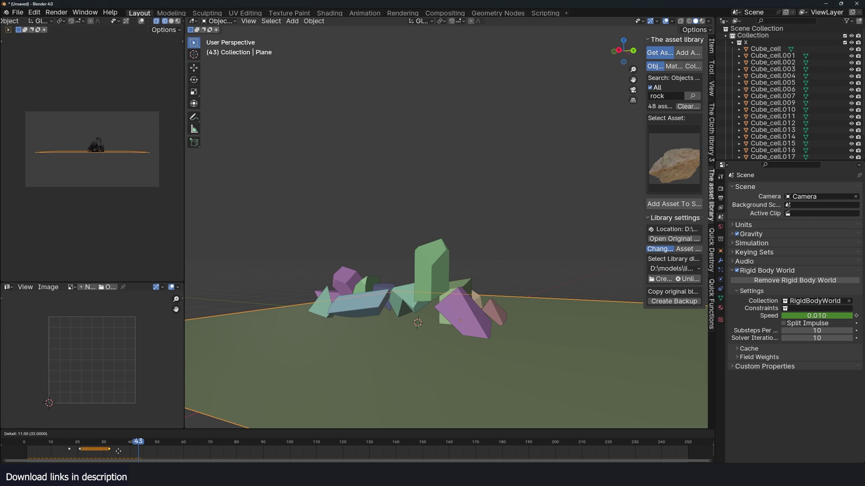
{"action": "left_click", "coordinate": [134, 452]}
{"action": "left_click_drag", "start_coordinate": [63, 458], "coordinate": [78, 448]}
{"action": "key", "text": "shift+d"}
{"action": "left_click", "coordinate": [150, 449]}
Move the last Speed keyframe to about frame 43 and play the collapse from frame 0
{"action": "left_click", "coordinate": [25, 446]}
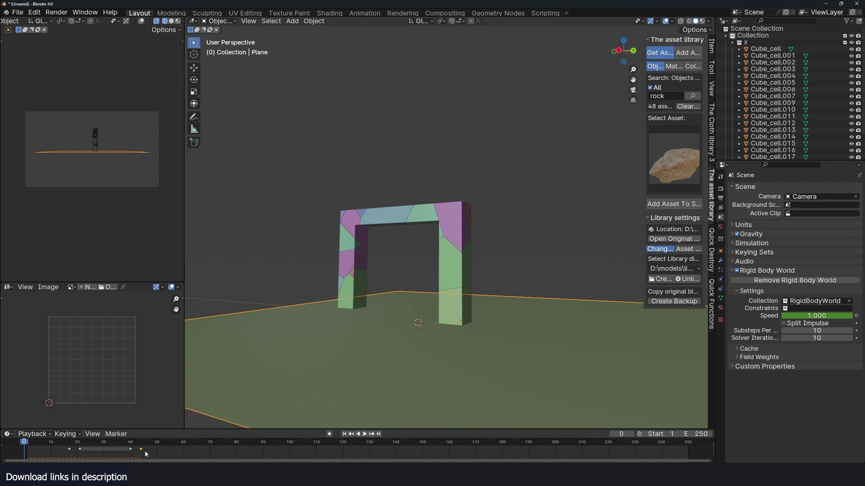
{"action": "left_click_drag", "start_coordinate": [141, 449], "coordinate": [138, 450]}
{"action": "key", "text": "space"}
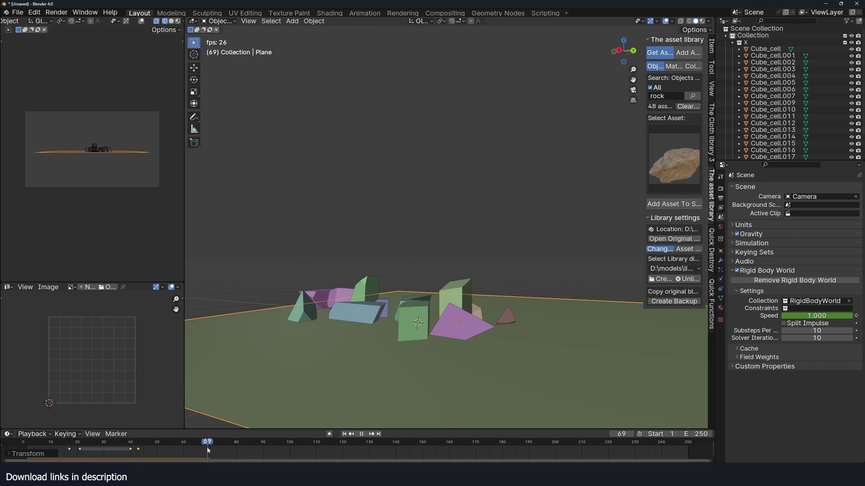
{"action": "key", "text": "space"}
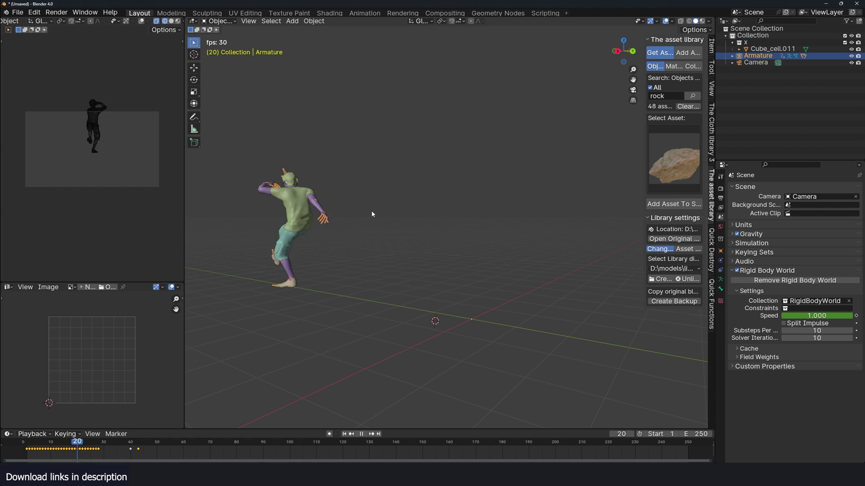
Play the armature's running animation repeatedly from frame 0 to examine its motion
{"action": "key", "text": "Escape"}
{"action": "key", "text": "space"}
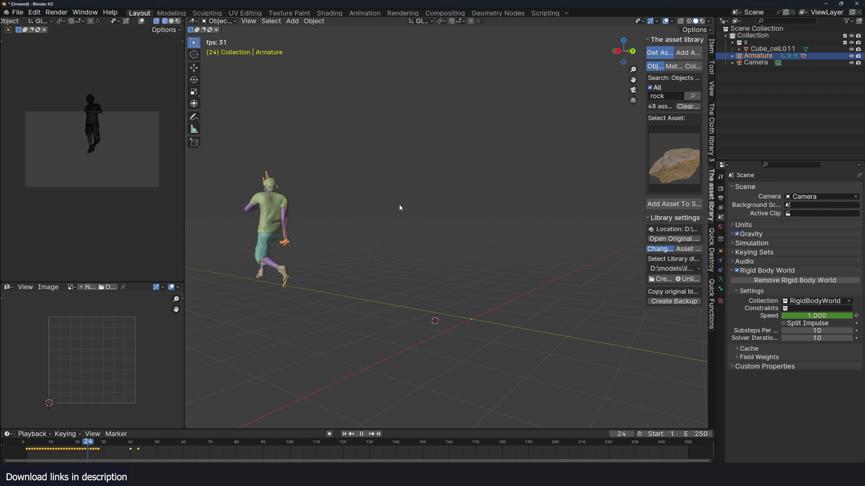
{"action": "key", "text": "Escape"}
{"action": "key", "text": "space"}
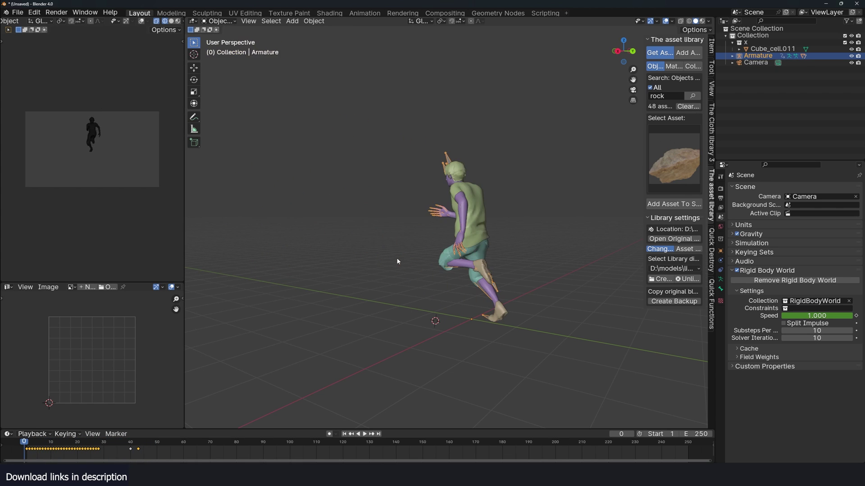
{"action": "key", "text": "Escape"}
View the running character from the side, enlarge the timeline area and switch it to the Graph Editor
{"action": "middle_click_drag", "start_coordinate": [380, 289], "coordinate": [266, 424]}
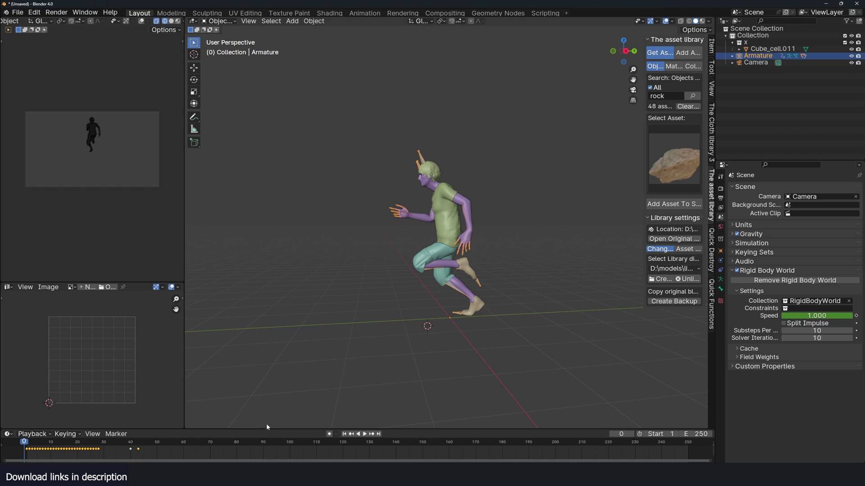
{"action": "left_click", "coordinate": [267, 426]}
{"action": "left_click_drag", "start_coordinate": [268, 428], "coordinate": [268, 394]}
{"action": "left_click", "coordinate": [388, 193]}
{"action": "key", "text": "ctrl+Tab"}
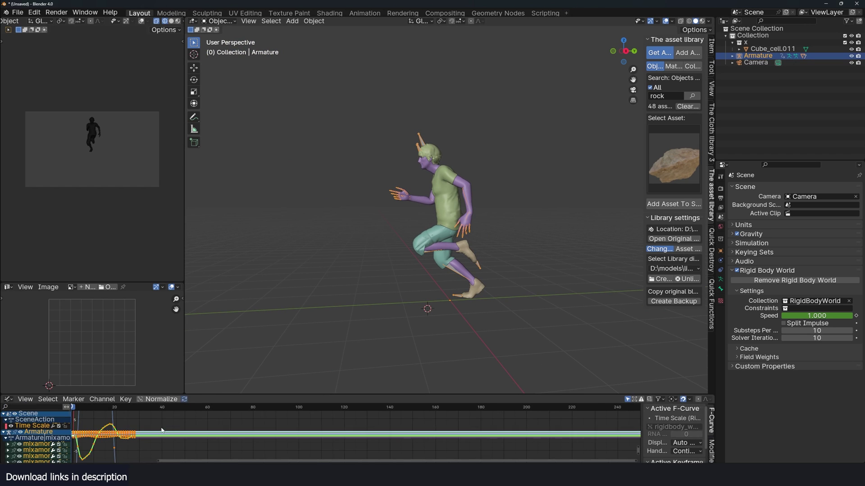
Delete the running armature's Z Location curve in the Graph Editor, removing the forward motion
{"action": "scroll", "coordinate": [270, 442], "scroll_direction": "down", "scroll_amount": 1}
{"action": "key", "text": "Home"}
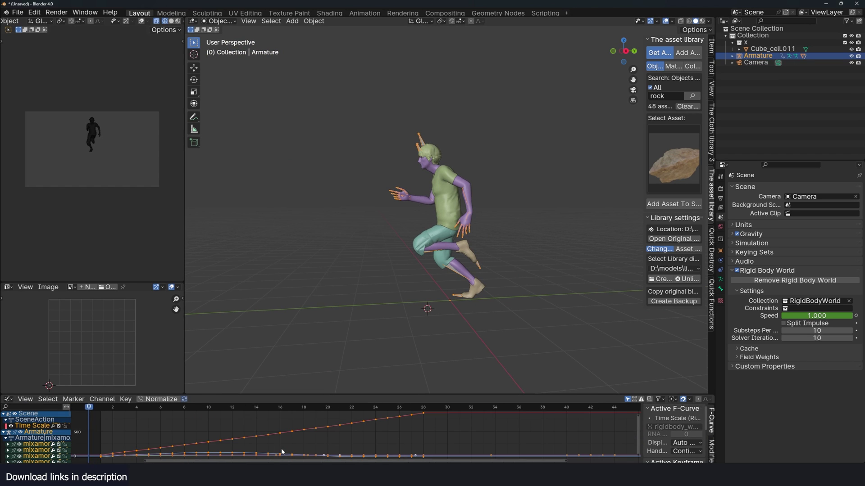
{"action": "key", "text": "space"}
{"action": "scroll", "coordinate": [463, 256], "scroll_direction": "down", "scroll_amount": 4}
{"action": "key", "text": "Escape"}
{"action": "key", "text": "Home"}
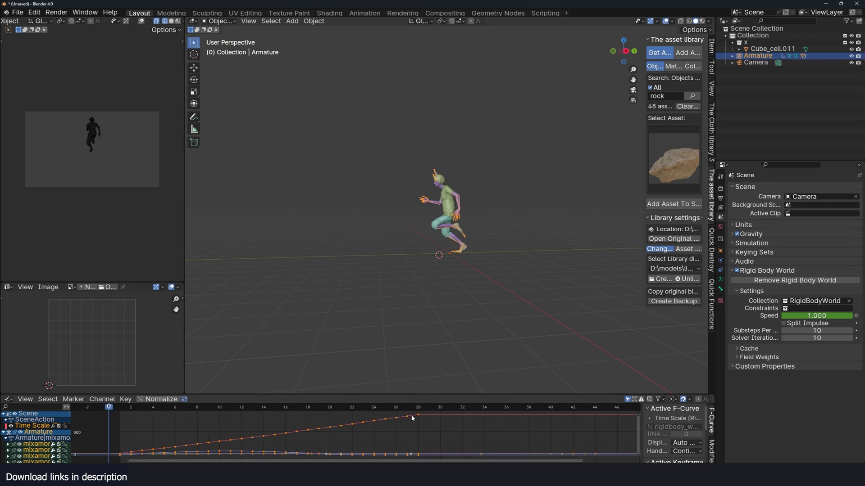
{"action": "scroll", "coordinate": [411, 419], "scroll_direction": "up", "scroll_amount": 3}
{"action": "left_click", "coordinate": [402, 421]}
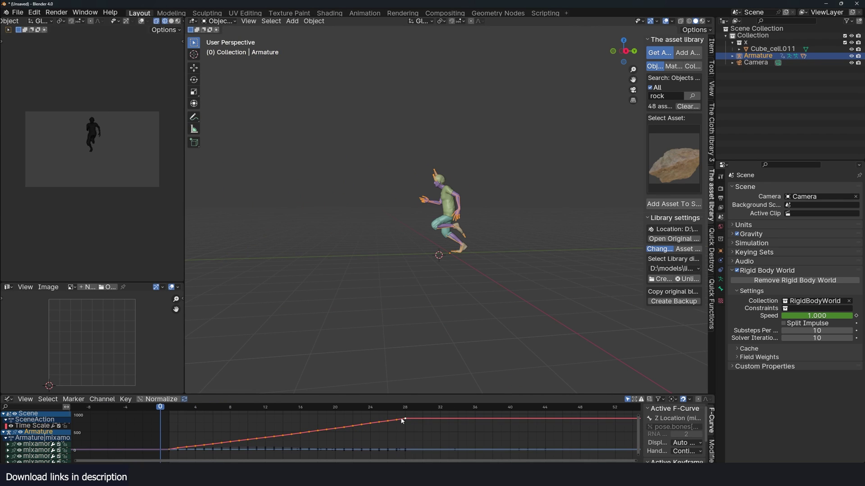
{"action": "key", "text": "g"}
{"action": "right_click", "coordinate": [401, 418]}
{"action": "key", "text": "x"}
{"action": "left_click", "coordinate": [400, 418]}
Play the character's run in place and switch the Graph Editor back to the Timeline
{"action": "key", "text": "space"}
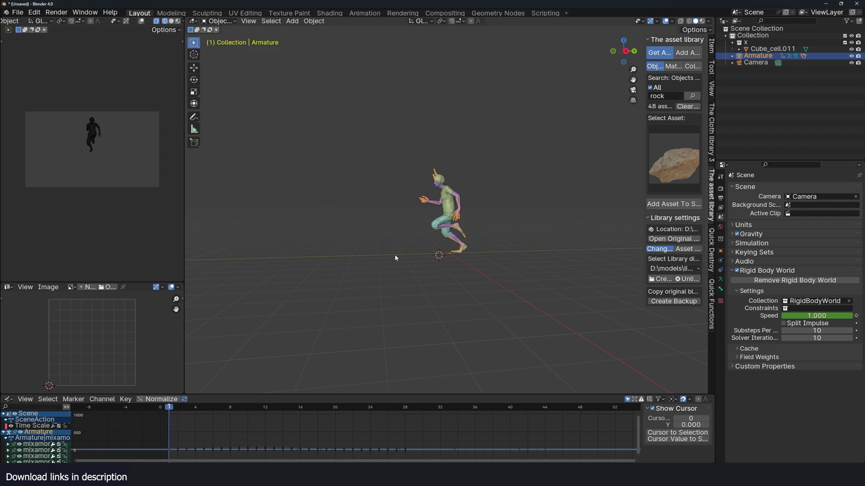
{"action": "key", "text": "space"}
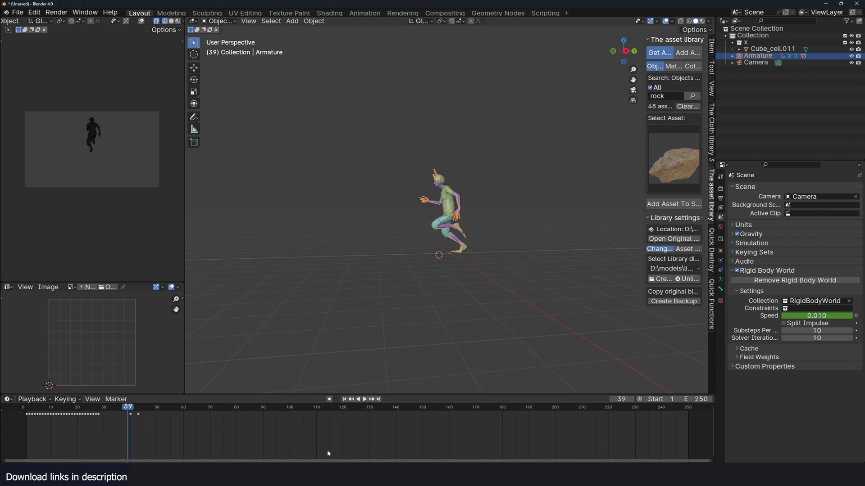
{"action": "key", "text": "space"}
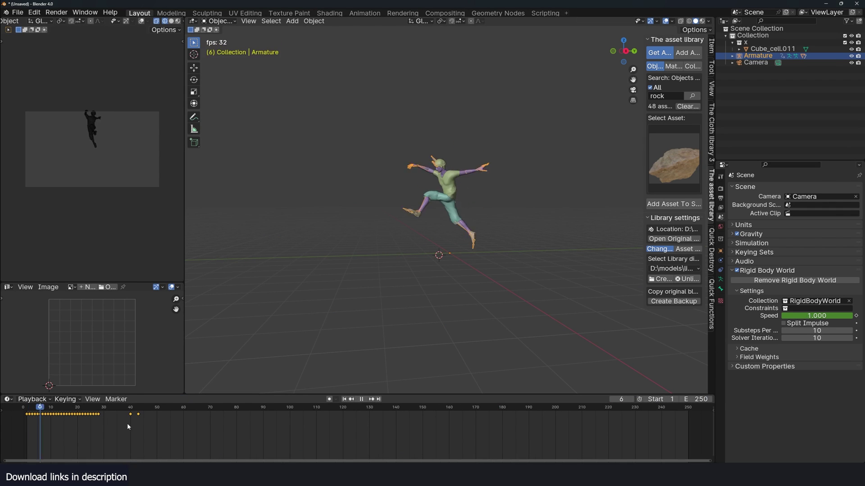
{"action": "key", "text": "space"}
Delete the two leftover keyframes near frames 40 and 43 and play the run from frame 0
{"action": "left_click_drag", "start_coordinate": [127, 423], "coordinate": [163, 409]}
{"action": "key", "text": "x"}
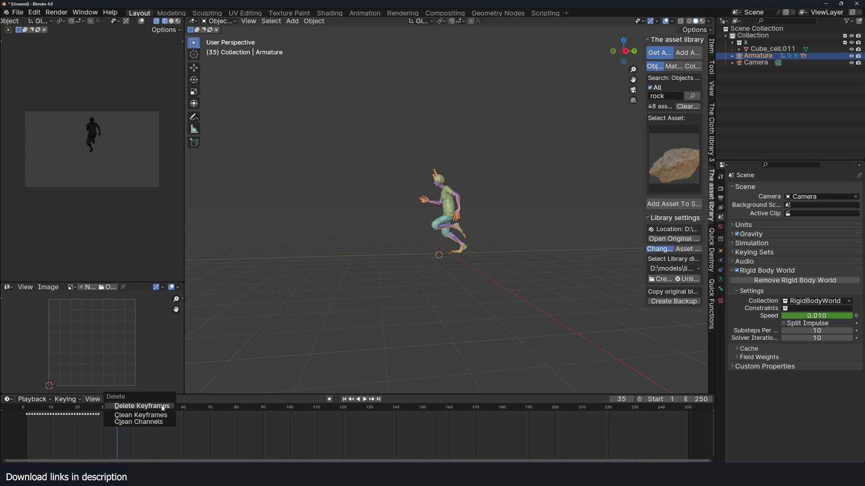
{"action": "left_click", "coordinate": [164, 408]}
{"action": "key", "text": "shift+Left"}
{"action": "key", "text": "space"}
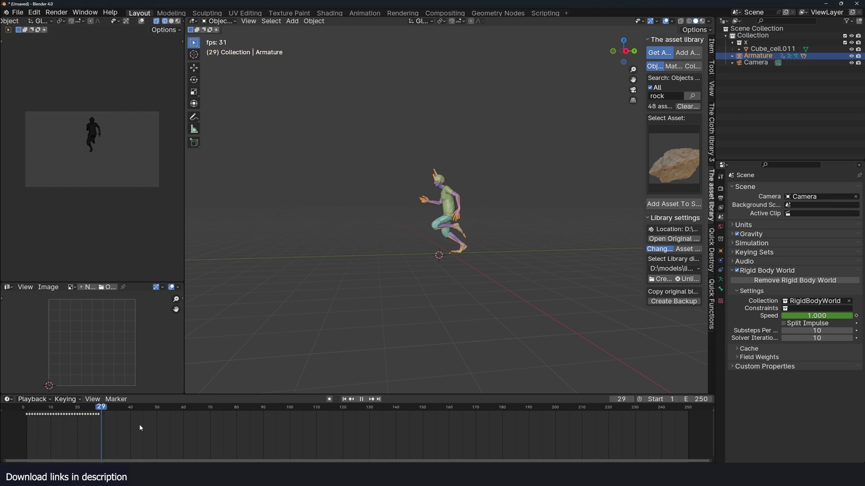
{"action": "key", "text": "Escape"}
Duplicate all the run's keyframes 28 frames later to repeat the cycle and play the result
{"action": "key", "text": "a"}
{"action": "key", "text": "shift+d"}
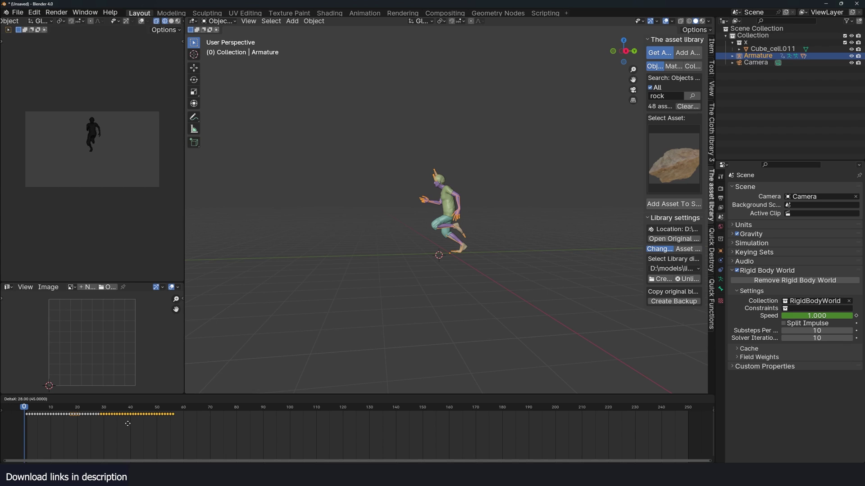
{"action": "left_click", "coordinate": [128, 423]}
{"action": "key", "text": "space"}
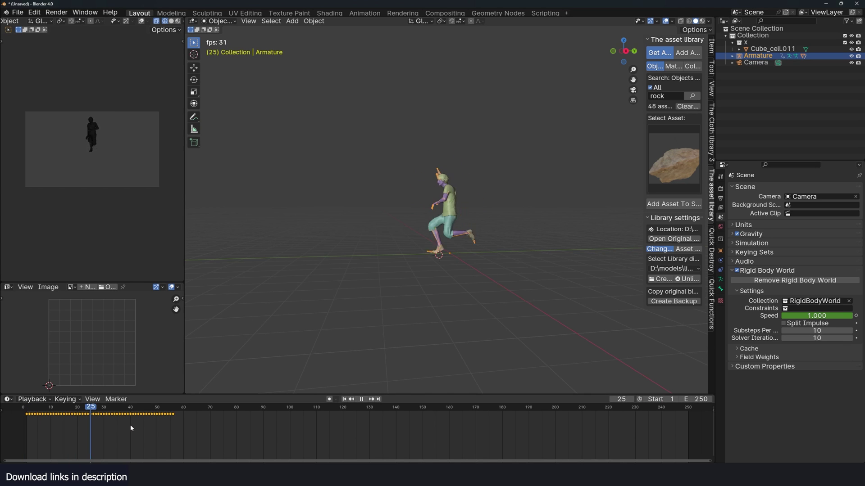
{"action": "key", "text": "Escape"}
Duplicate all keyframes twice more, end to end, extending the run to about frame 224
{"action": "key", "text": "shift+d"}
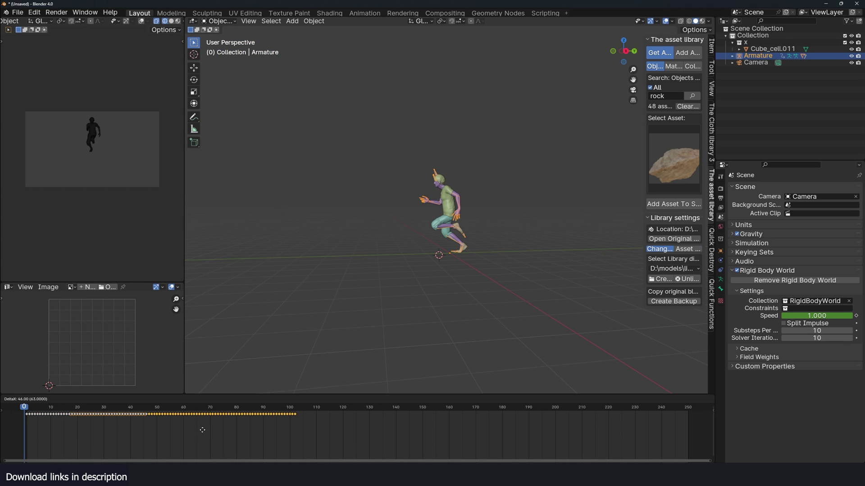
{"action": "left_click", "coordinate": [229, 430]}
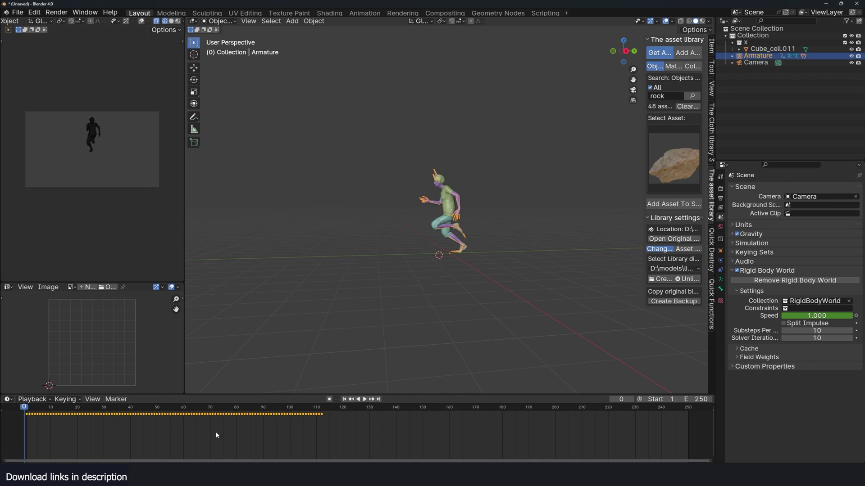
{"action": "key", "text": "shift+d"}
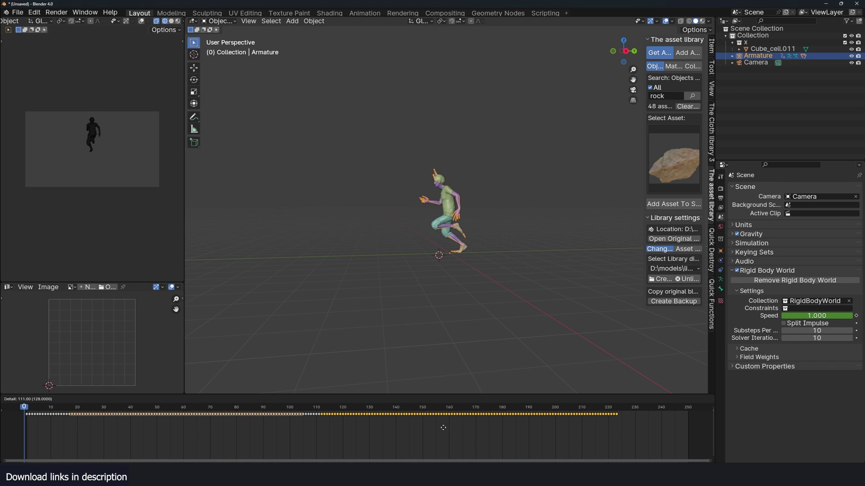
{"action": "left_click", "coordinate": [443, 427]}
Add a cube-shaped empty at the 3D cursor by the character's feet
{"action": "middle_click_drag", "start_coordinate": [482, 216], "coordinate": [403, 270]}
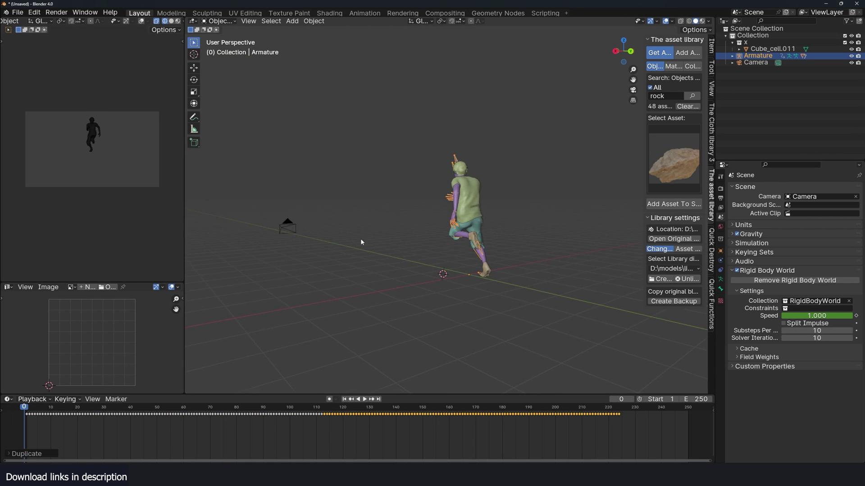
{"action": "middle_click_drag", "start_coordinate": [360, 242], "coordinate": [405, 252]}
{"action": "key", "text": "shift+a"}
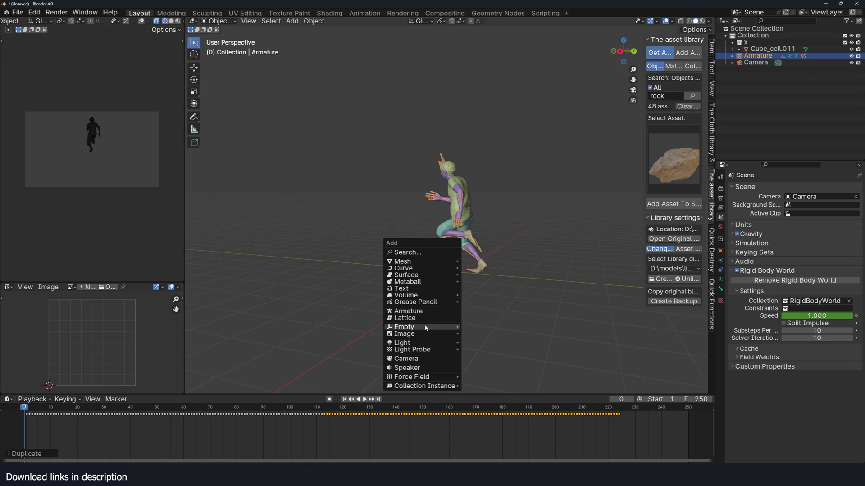
{"action": "mouse_move", "coordinate": [424, 326]}
{"action": "left_click", "coordinate": [480, 356]}
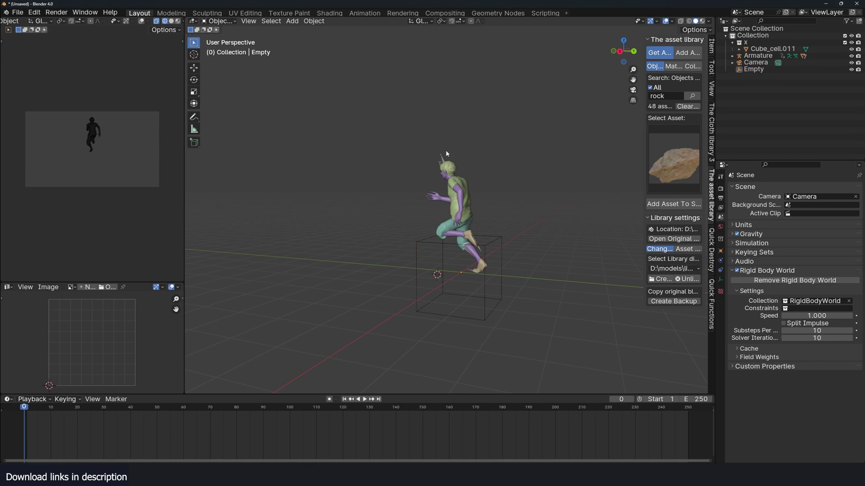
Parent the character's armature to the cube empty and select the empty alone
{"action": "left_click", "coordinate": [441, 175]}
{"action": "left_click", "coordinate": [424, 247], "text": "shift"}
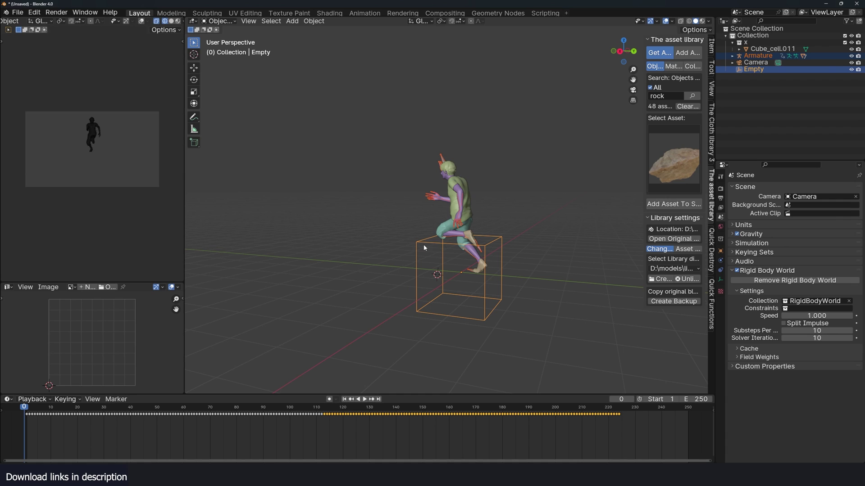
{"action": "key", "text": "ctrl+p"}
{"action": "left_click", "coordinate": [424, 248]}
{"action": "left_click", "coordinate": [434, 250]}
{"action": "left_click", "coordinate": [417, 263]}
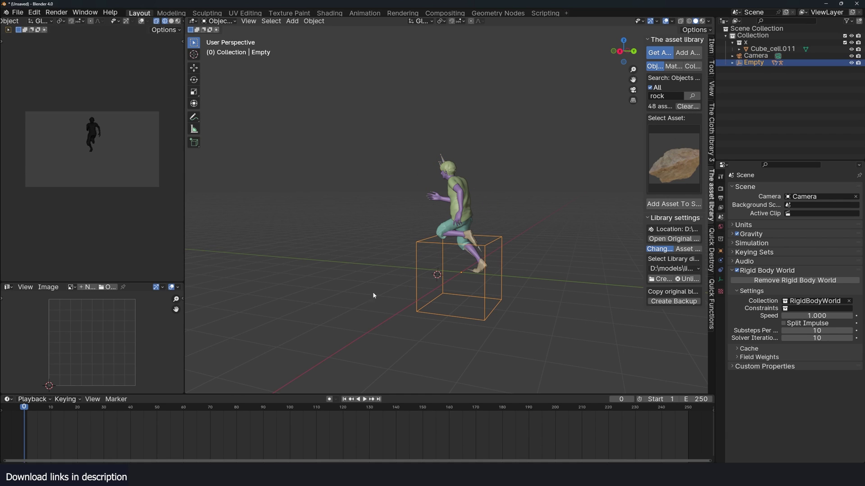
Enable auto keying, keyframe the empty at frame 0, and move it more than 45 m along negative Y at frame 251
{"action": "left_click", "coordinate": [329, 399]}
{"action": "scroll", "coordinate": [386, 289], "scroll_direction": "down", "scroll_amount": 5}
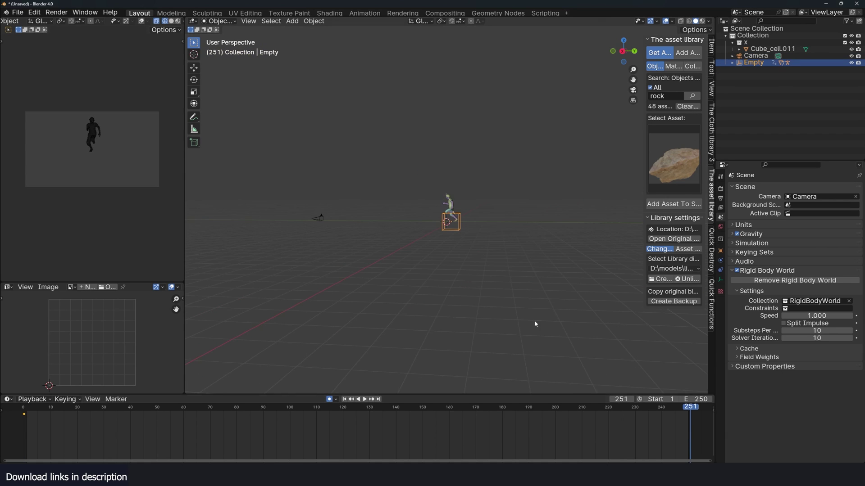
{"action": "key", "text": "g"}
{"action": "key", "text": "x"}
{"action": "key", "text": "y"}
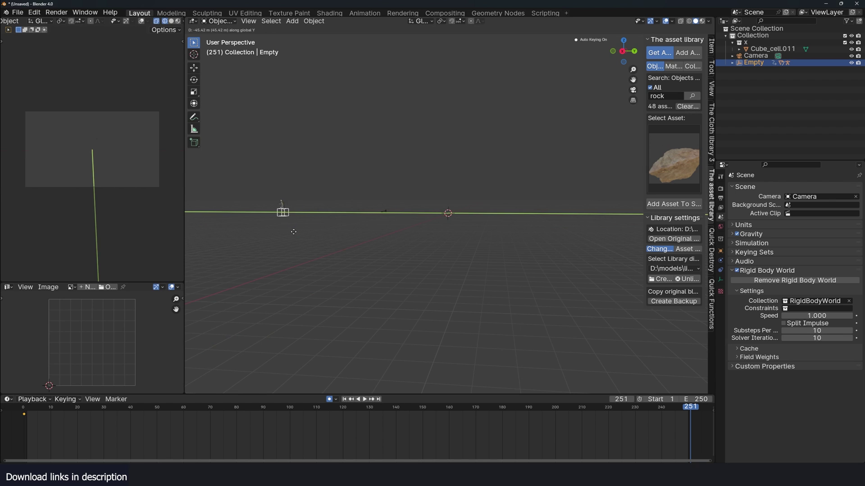
{"action": "left_click", "coordinate": [271, 229]}
Set the empty's keyframe handles to Vector and play the run to about frame 40
{"action": "key", "text": "v"}
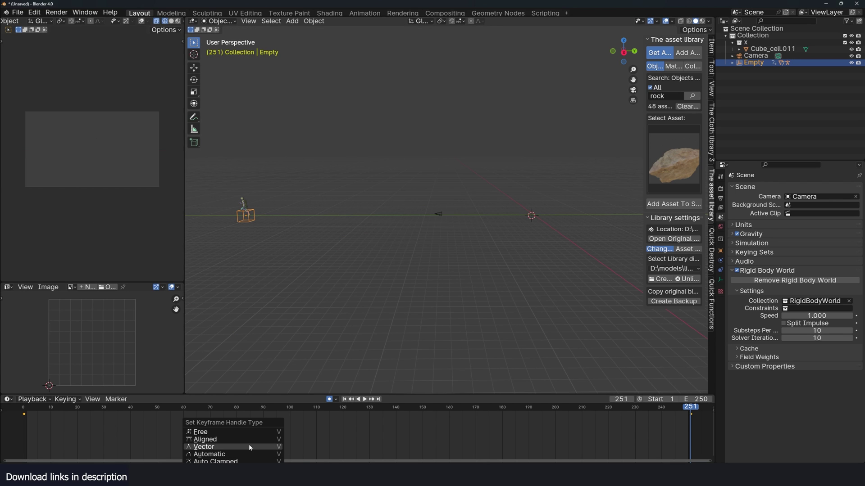
{"action": "left_click", "coordinate": [250, 447]}
{"action": "key", "text": "space"}
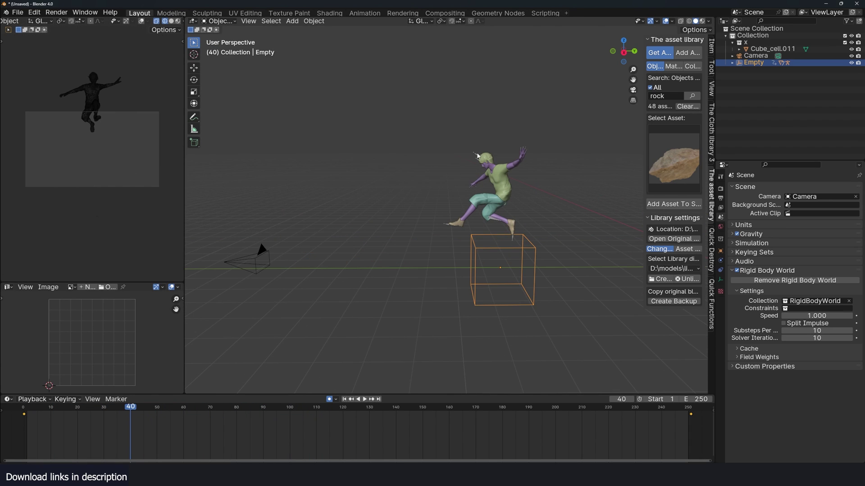
Select the armature together with the empty and advance the animation to frame 50
{"action": "left_click", "coordinate": [477, 153]}
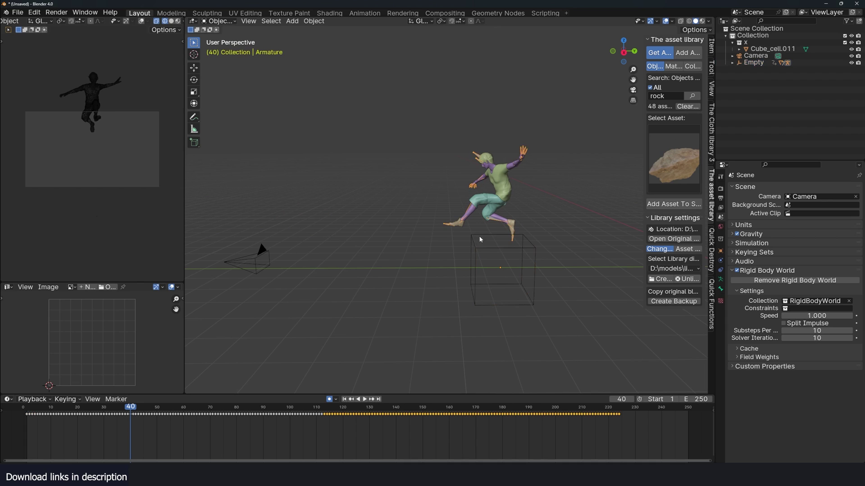
{"action": "left_click", "coordinate": [483, 248], "text": "shift"}
{"action": "key", "text": "space"}
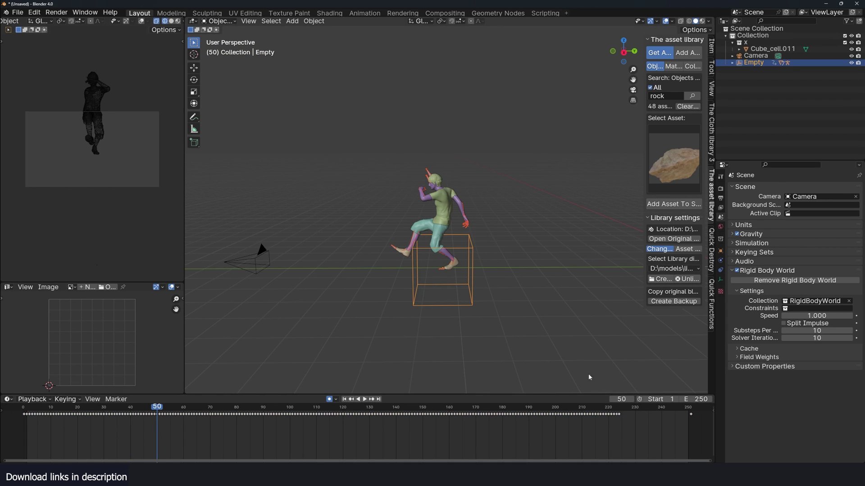
Scale all keyframes after frame 50 about 12 times in time from the current frame
{"action": "left_click_drag", "start_coordinate": [708, 424], "coordinate": [159, 414]}
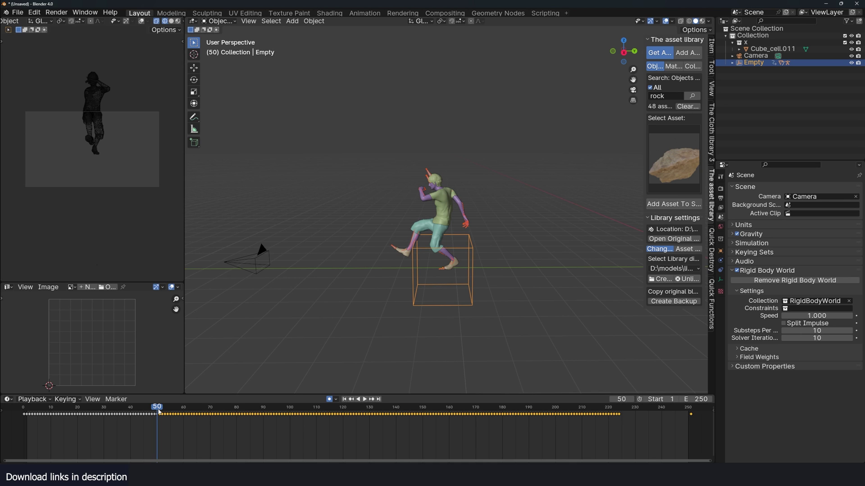
{"action": "key", "text": "s"}
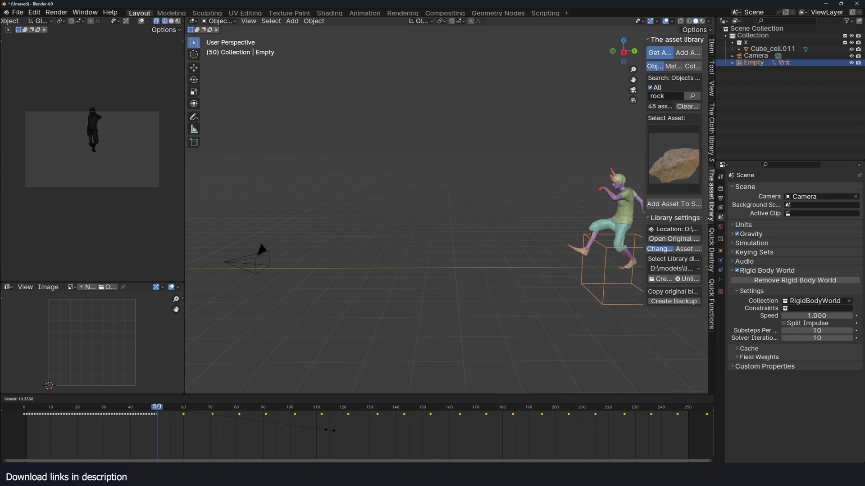
{"action": "left_click", "coordinate": [355, 427]}
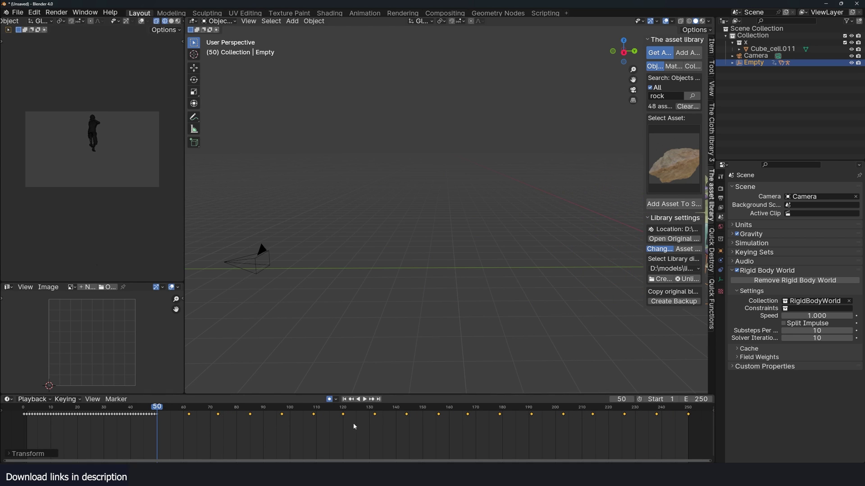
Play the animation from the start to examine the character's speed before and after frame 50
{"action": "scroll", "coordinate": [368, 332], "scroll_direction": "down", "scroll_amount": 5}
{"action": "key", "text": "space"}
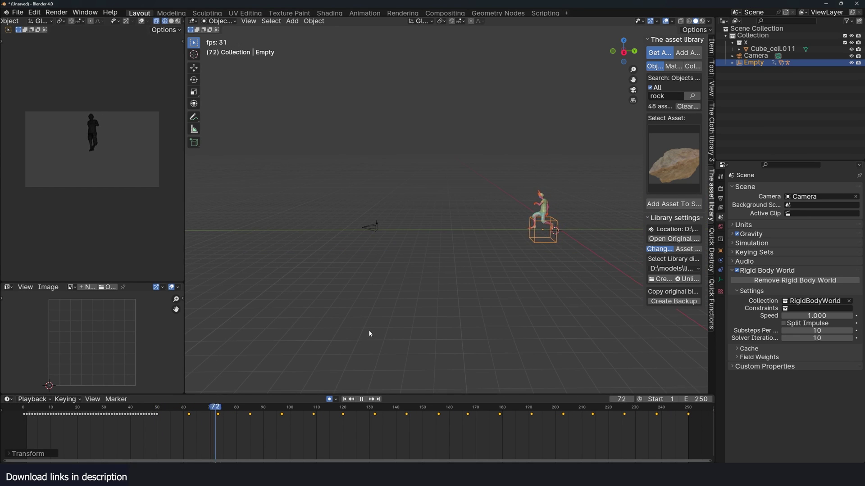
{"action": "key", "text": "Escape"}
{"action": "left_click", "coordinate": [18, 422]}
{"action": "key", "text": "space"}
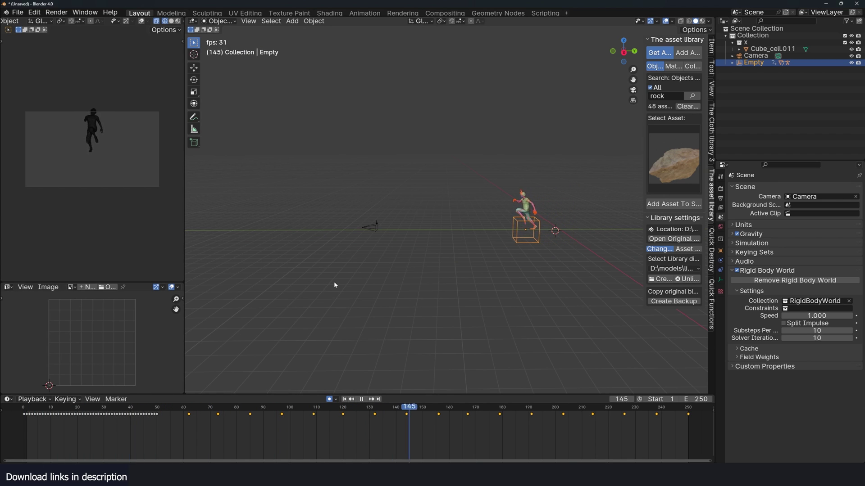
{"action": "key", "text": "shift+Left"}
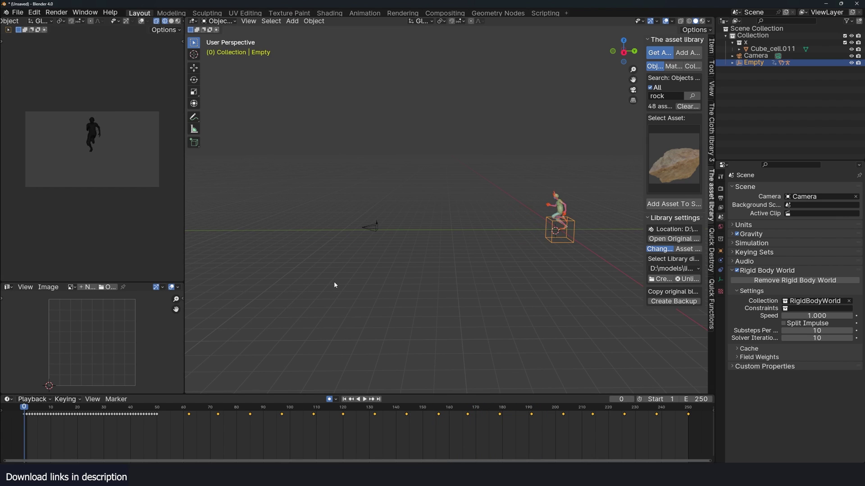
{"action": "key", "text": "Escape"}
Undo the time scaling of the keyframes after frame 50
{"action": "scroll", "coordinate": [562, 439], "scroll_direction": "down", "scroll_amount": 10}
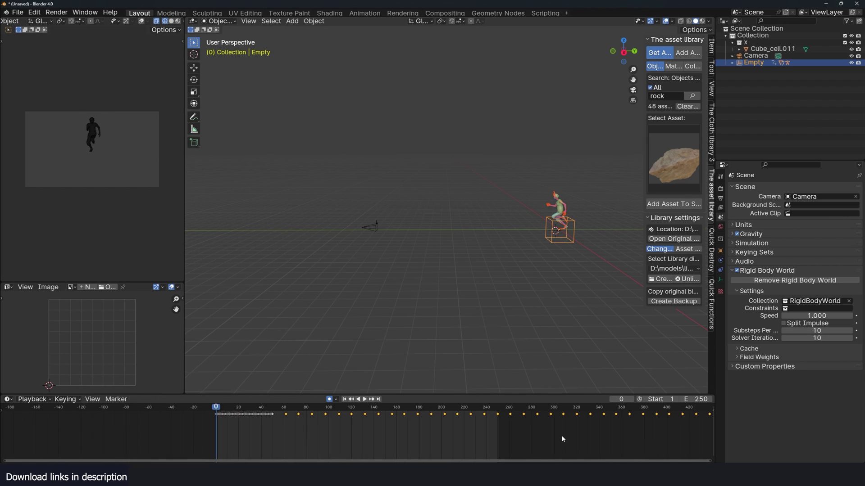
{"action": "key", "text": "space"}
{"action": "scroll", "coordinate": [562, 439], "scroll_direction": "up", "scroll_amount": 8}
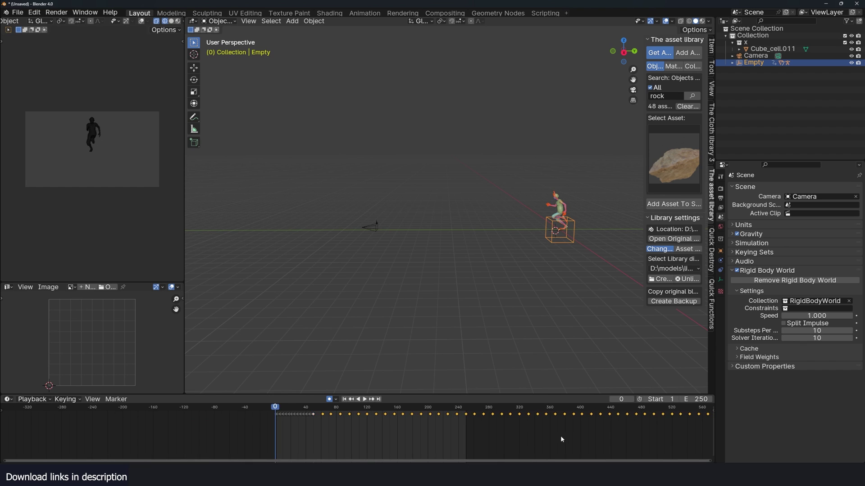
{"action": "scroll", "coordinate": [452, 273], "scroll_direction": "up", "scroll_amount": 2}
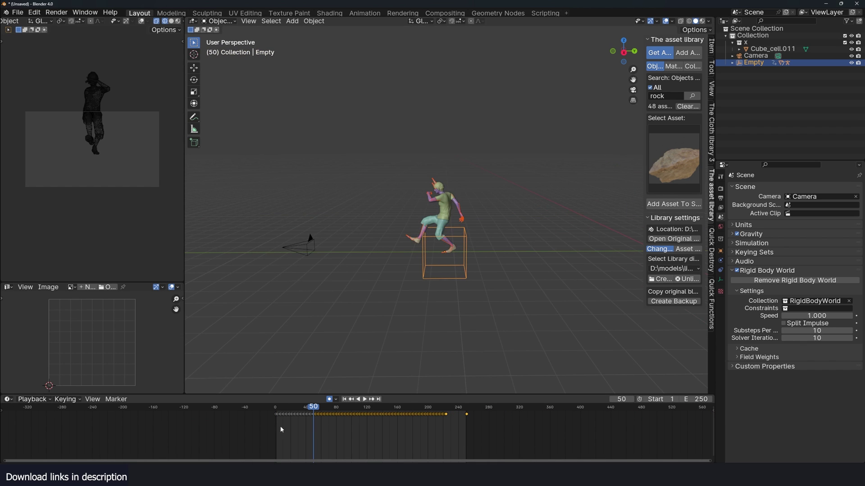
Play the run from frame 0, pause it at frame 44 and enlarge the timeline area
{"action": "key", "text": "shift+Left"}
{"action": "key", "text": "space"}
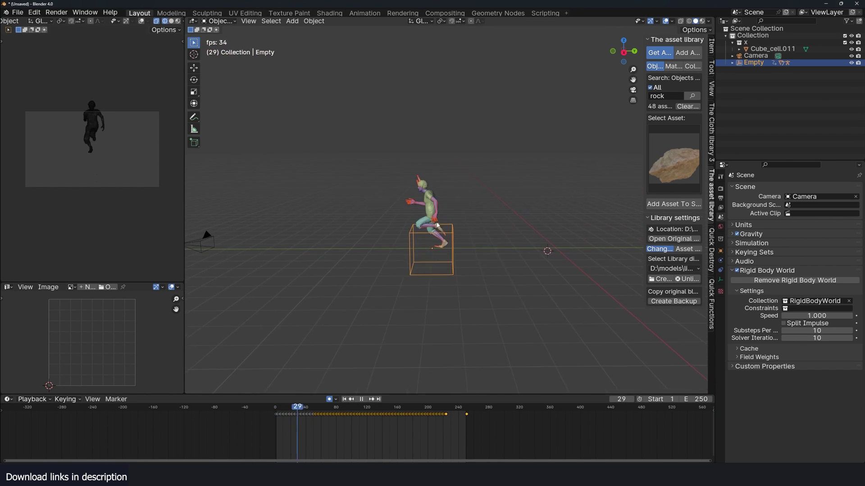
{"action": "middle_click_drag", "start_coordinate": [437, 226], "coordinate": [503, 219]}
{"action": "left_click_drag", "start_coordinate": [283, 395], "coordinate": [135, 323]}
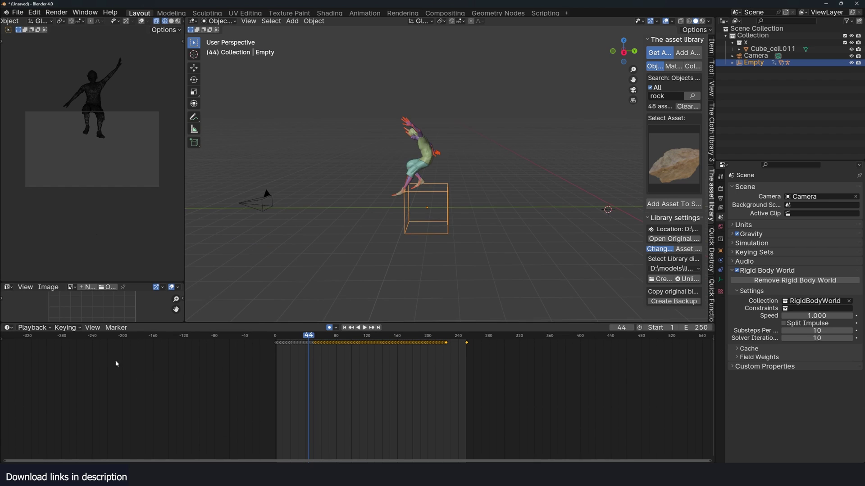
Switch the timeline area to the Nonlinear Animation editor, check which object the Empty controls, and select the character's armature
{"action": "left_click", "coordinate": [14, 328]}
{"action": "left_click", "coordinate": [194, 379]}
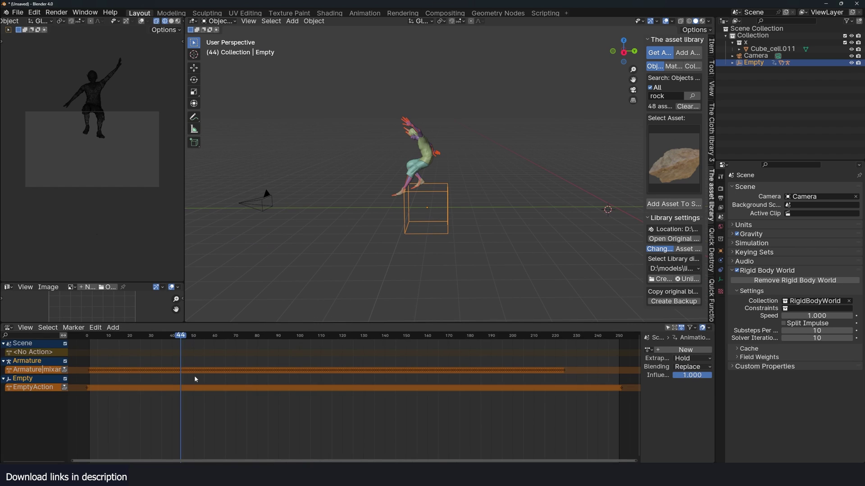
{"action": "left_click", "coordinate": [441, 197]}
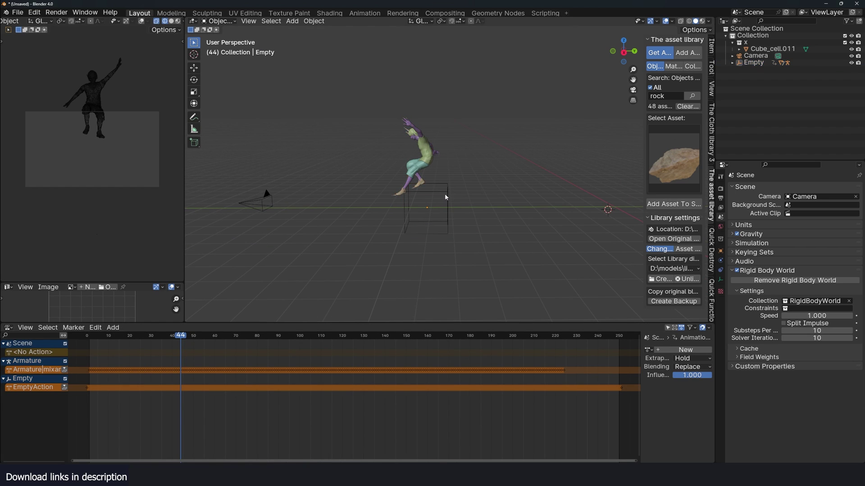
{"action": "left_click", "coordinate": [445, 197]}
{"action": "middle_click_drag", "start_coordinate": [442, 195], "coordinate": [454, 218]}
{"action": "key", "text": "g"}
{"action": "left_click", "coordinate": [456, 201]}
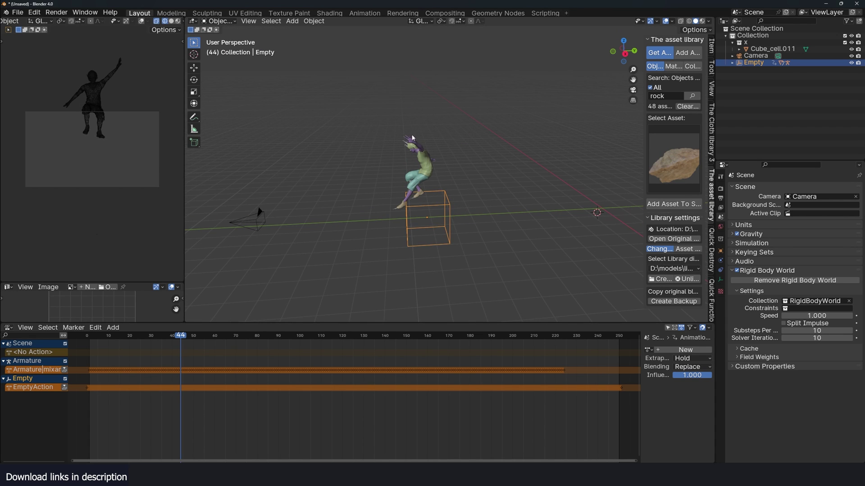
{"action": "left_click", "coordinate": [403, 146]}
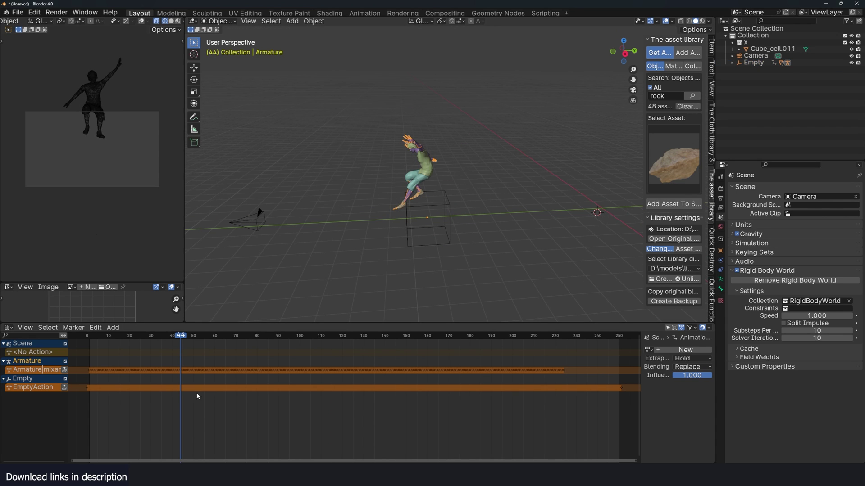
Push down the Empty and Armature actions into separate NLA strips
{"action": "middle_click_drag", "start_coordinate": [197, 396], "coordinate": [139, 406]}
{"action": "left_click", "coordinate": [66, 388]}
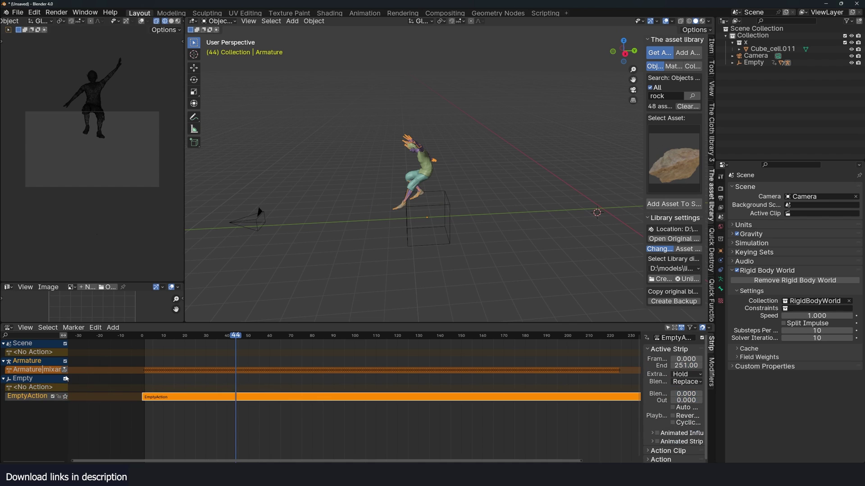
{"action": "left_click", "coordinate": [66, 370]}
{"action": "left_click", "coordinate": [163, 381]}
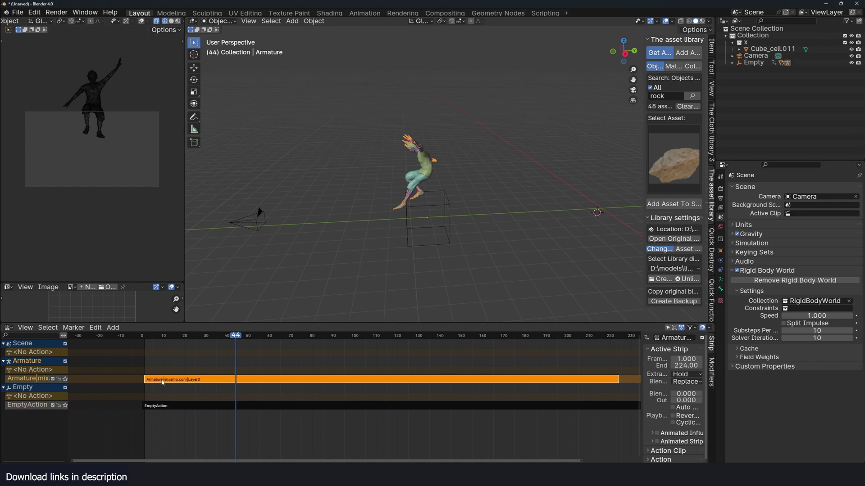
Play the animation from frame 0 to find where the jump begins
{"action": "left_click", "coordinate": [139, 335]}
{"action": "key", "text": "space"}
{"action": "key", "text": "Escape"}
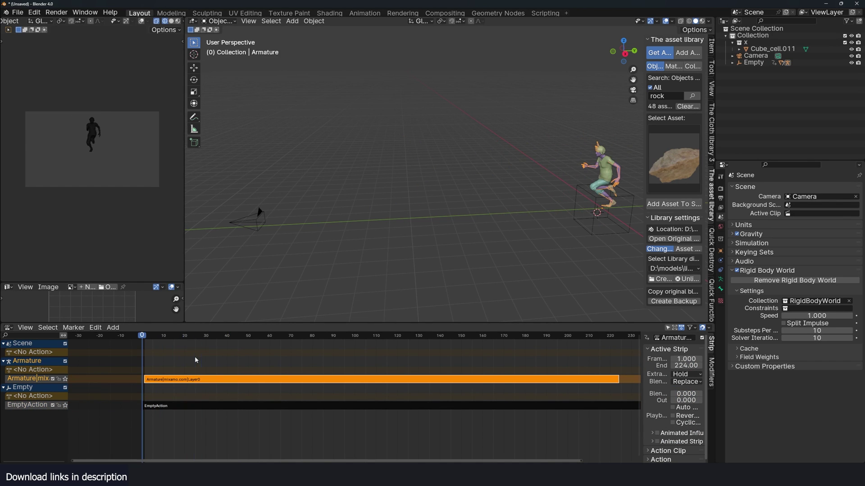
{"action": "key", "text": "space"}
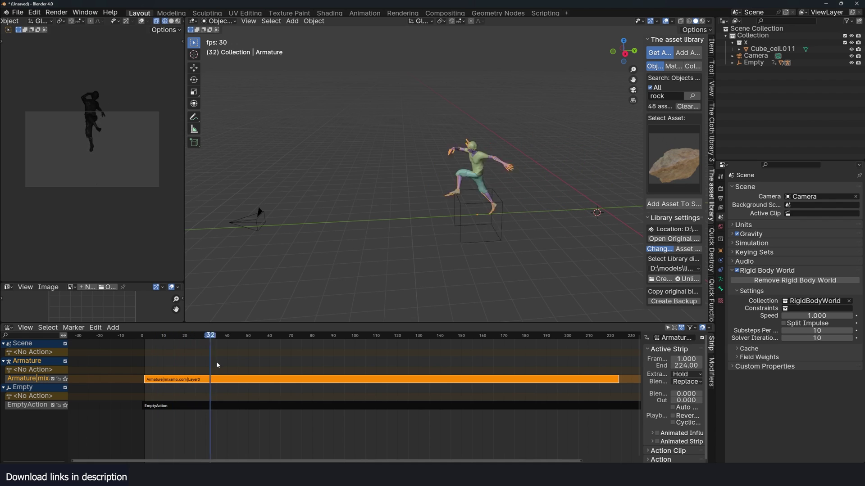
{"action": "key", "text": "space"}
Split both the Armature and Empty strips at frame 35
{"action": "mouse_move", "coordinate": [236, 345]}
{"action": "left_mouse_down"}
{"action": "mouse_move", "coordinate": [209, 342]}
{"action": "mouse_move", "coordinate": [222, 344]}
{"action": "left_mouse_up"}
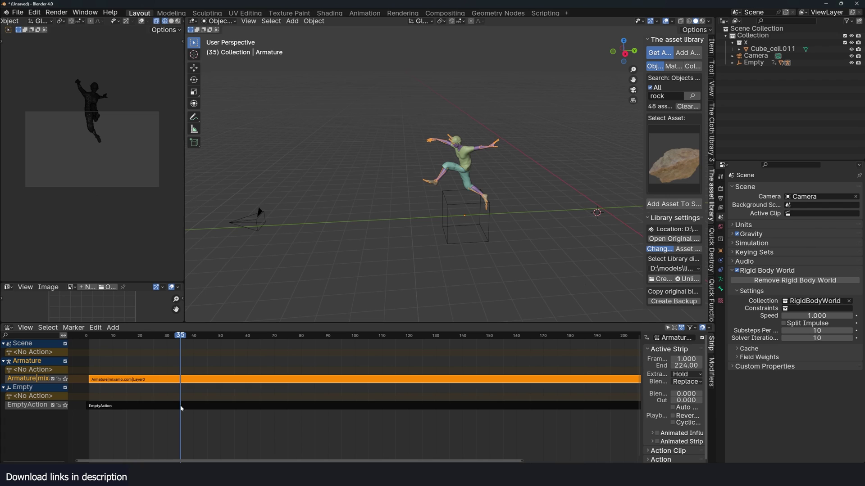
{"action": "key", "text": "a"}
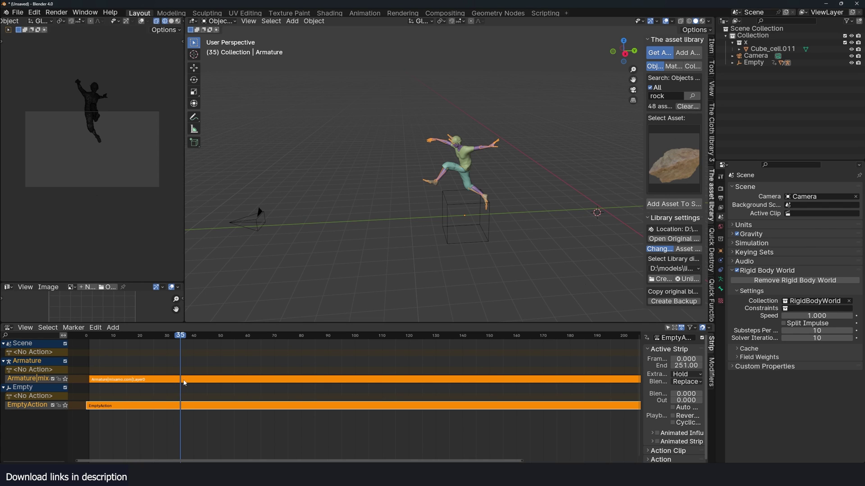
{"action": "left_click", "coordinate": [184, 380]}
{"action": "left_click", "coordinate": [179, 408], "text": "shift"}
{"action": "key", "text": "y"}
{"action": "left_click", "coordinate": [209, 406]}
{"action": "key", "text": "g"}
{"action": "right_click", "coordinate": [226, 406]}
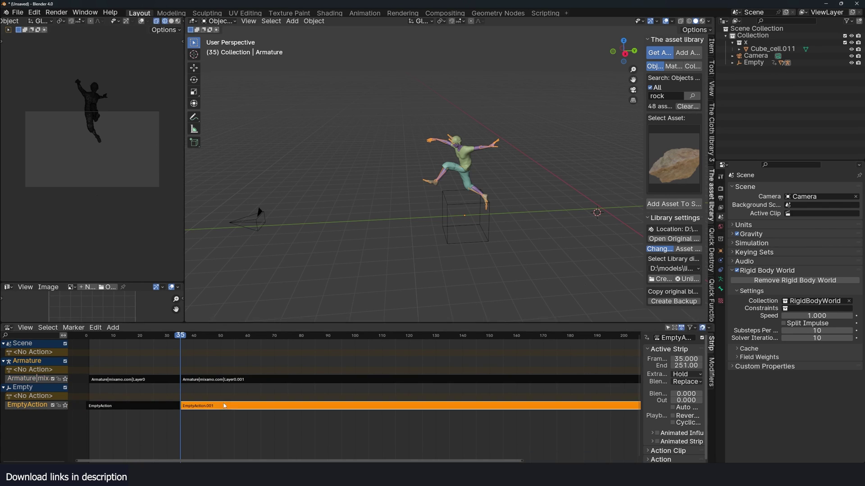
Split the second Armature and Empty strips at frame 65
{"action": "left_click", "coordinate": [246, 384]}
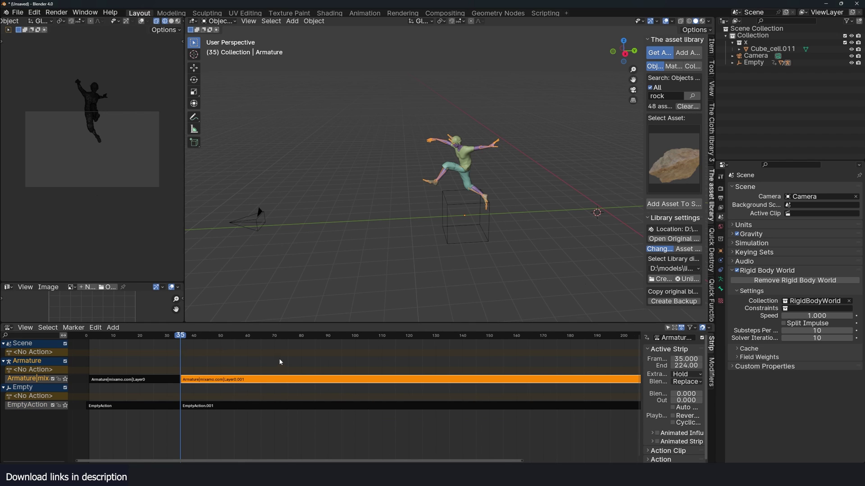
{"action": "scroll", "coordinate": [279, 362], "scroll_direction": "down", "scroll_amount": 3}
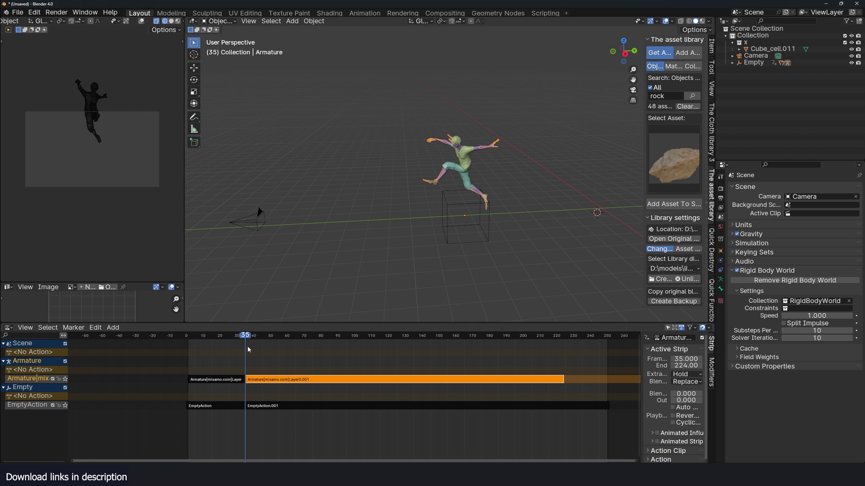
{"action": "left_click_drag", "start_coordinate": [255, 339], "coordinate": [296, 337]}
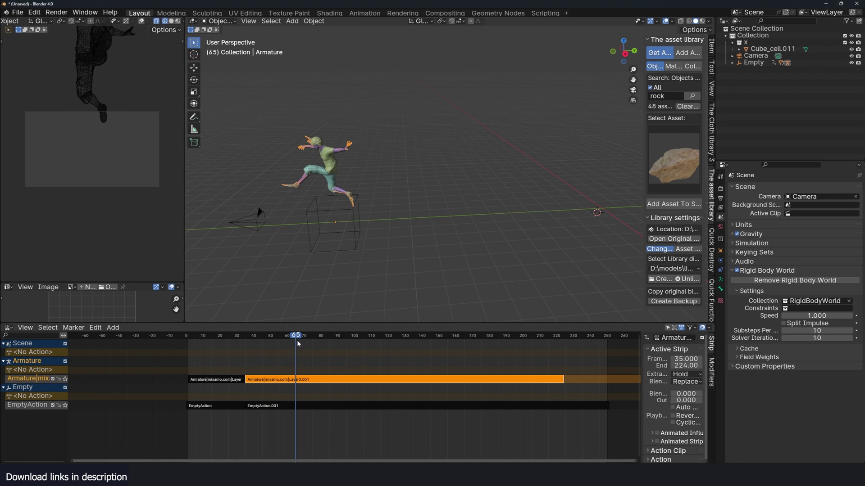
{"action": "left_click", "coordinate": [294, 405]}
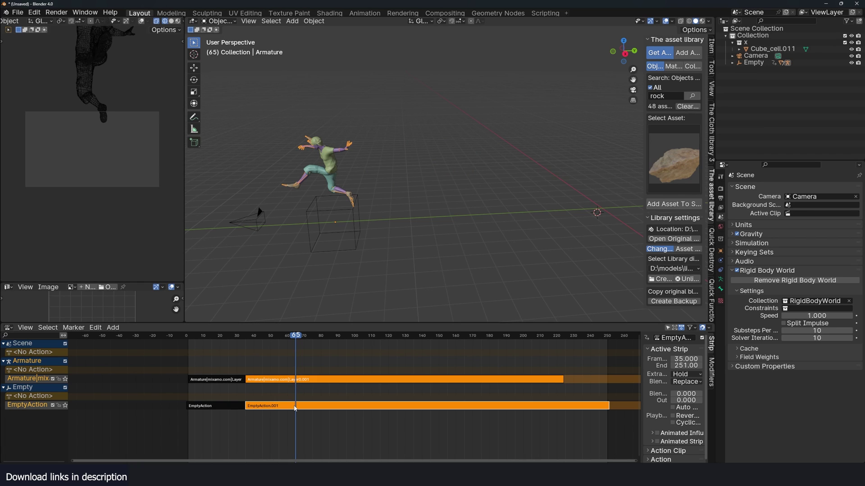
{"action": "key", "text": "y"}
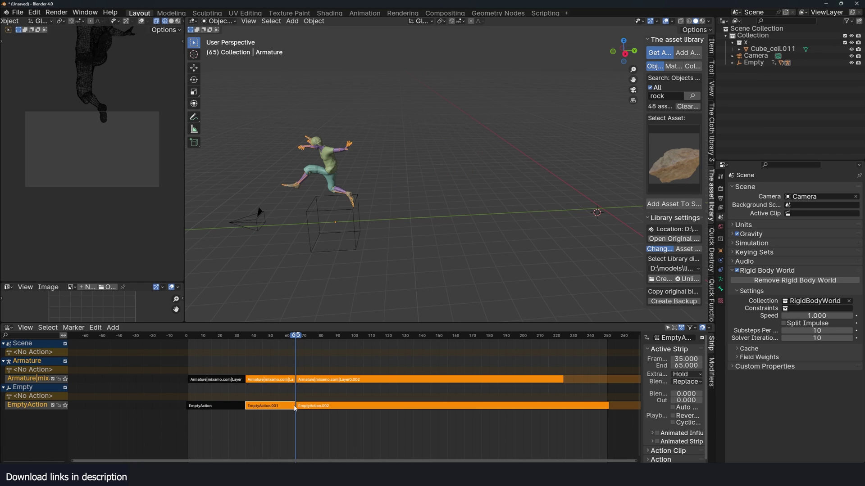
Select the three Armature strips one after another to examine the sections before, during and after the jump
{"action": "left_click", "coordinate": [330, 392]}
{"action": "left_click", "coordinate": [262, 379]}
{"action": "left_click", "coordinate": [230, 379]}
{"action": "left_click", "coordinate": [307, 381]}
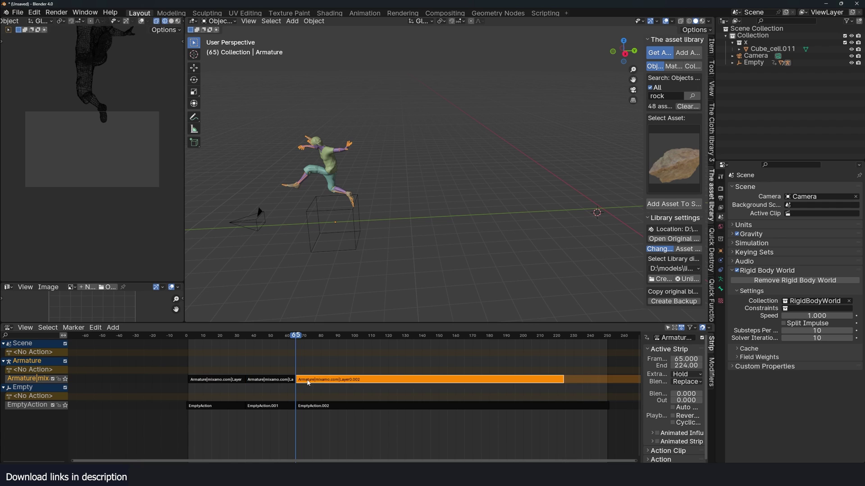
{"action": "left_click", "coordinate": [280, 380]}
{"action": "left_click", "coordinate": [224, 379]}
{"action": "left_click", "coordinate": [262, 379]}
{"action": "left_click", "coordinate": [315, 379]}
{"action": "left_click", "coordinate": [225, 379]}
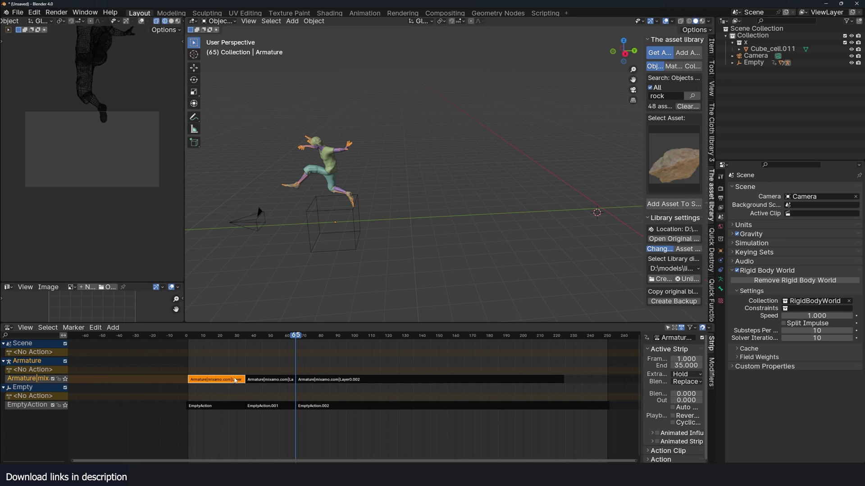
{"action": "left_click", "coordinate": [255, 380]}
Move the last Armature and Empty strips together so they start at frame 185
{"action": "left_click", "coordinate": [339, 381]}
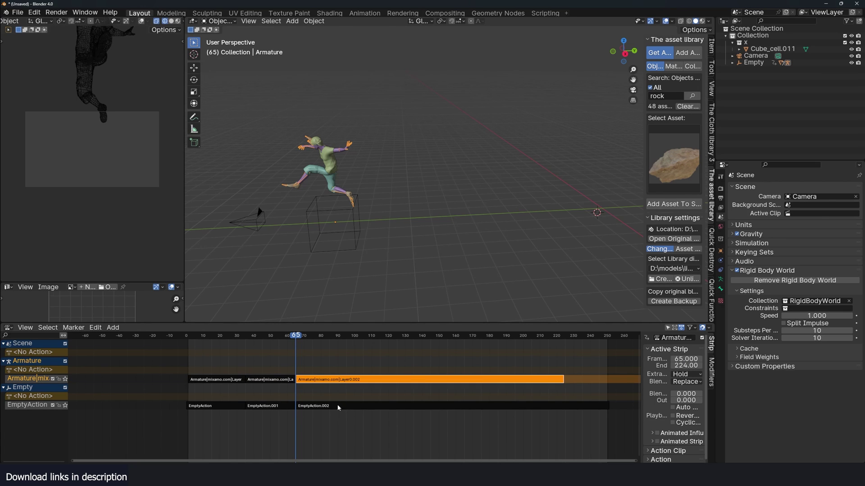
{"action": "left_click", "coordinate": [337, 406], "text": "shift"}
{"action": "key", "text": "g"}
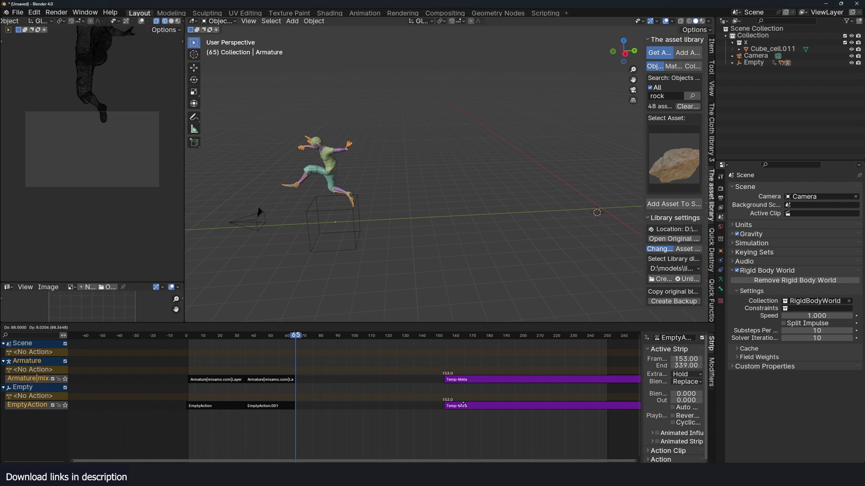
{"action": "left_click", "coordinate": [512, 405]}
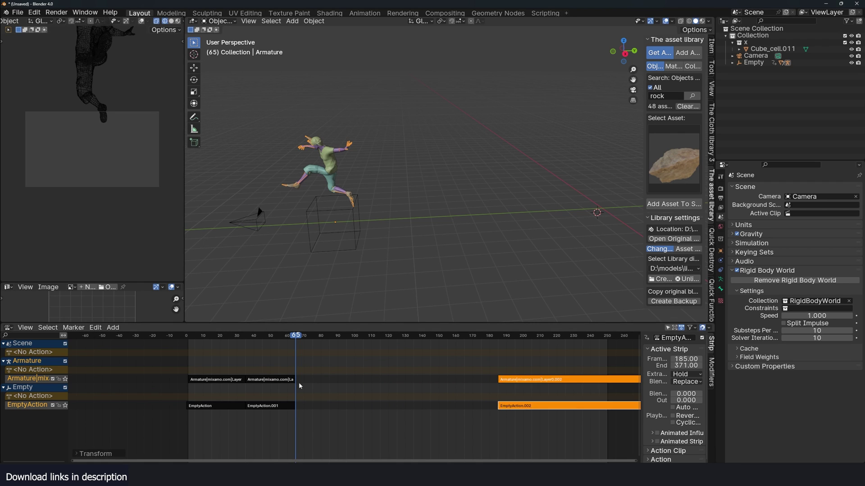
Scale the middle Armature and Empty strips from frame 35 so they end at frame 185, and play the animation
{"action": "left_click", "coordinate": [268, 380]}
{"action": "left_click", "coordinate": [261, 407], "text": "shift"}
{"action": "left_click_drag", "start_coordinate": [246, 335], "coordinate": [246, 337]}
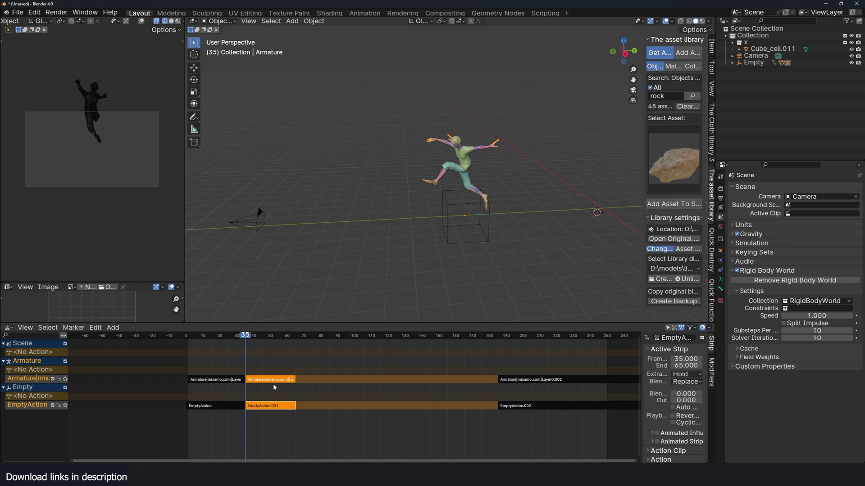
{"action": "key", "text": "s"}
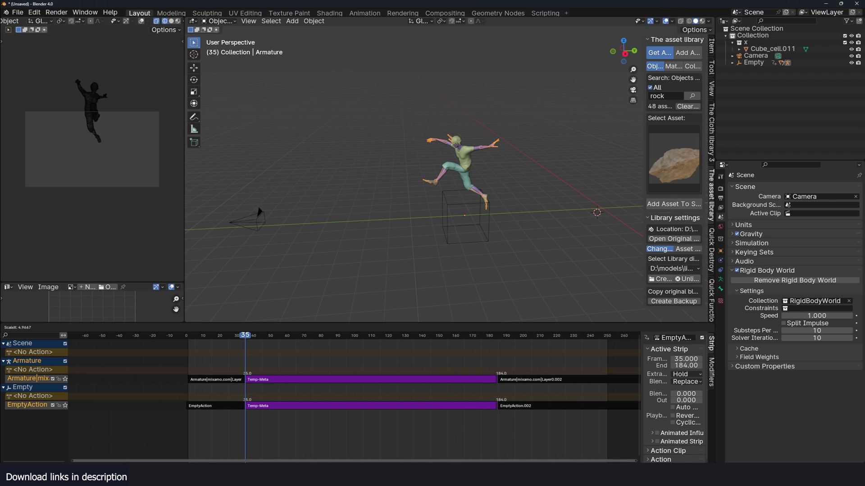
{"action": "left_click", "coordinate": [388, 390]}
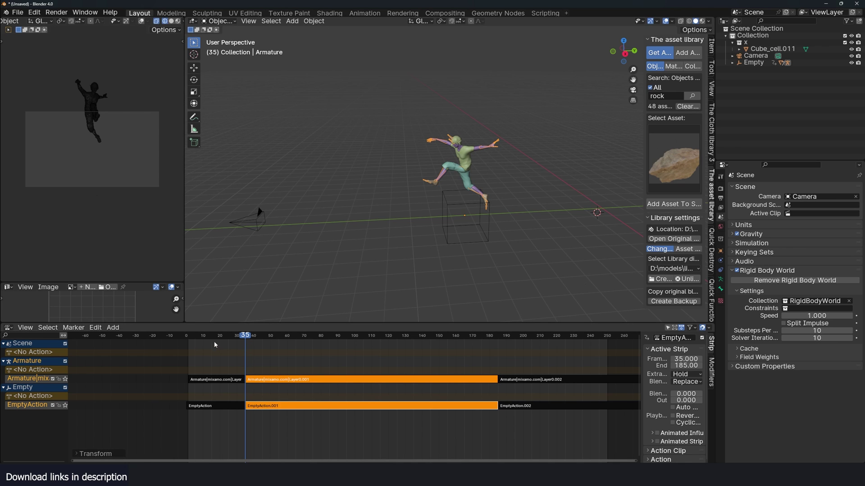
{"action": "key", "text": "space"}
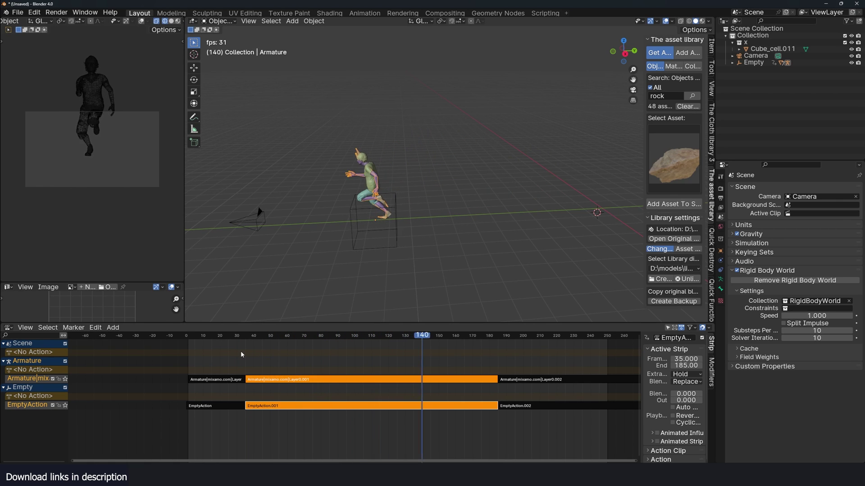
{"action": "key", "text": "Escape"}
Scale the middle strips down to end at frame 52.143 and play the animation to examine the faster jump
{"action": "scroll", "coordinate": [246, 353], "scroll_direction": "down", "scroll_amount": 5}
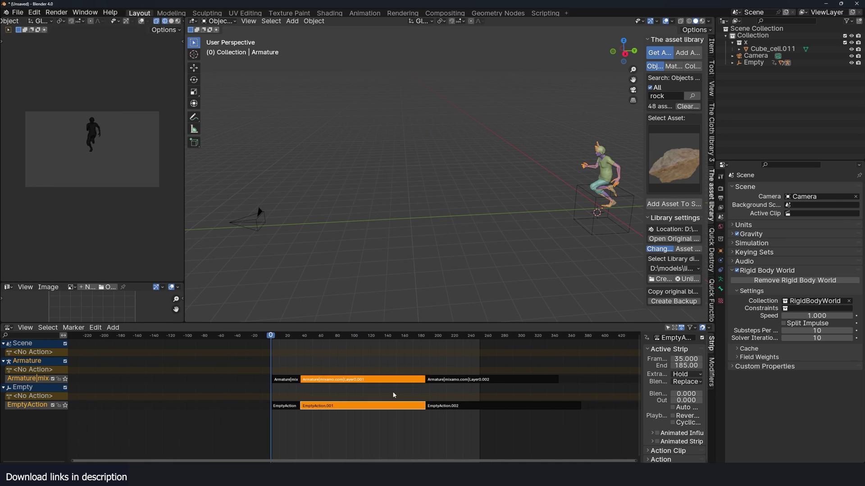
{"action": "key", "text": "s"}
{"action": "left_click", "coordinate": [284, 393]}
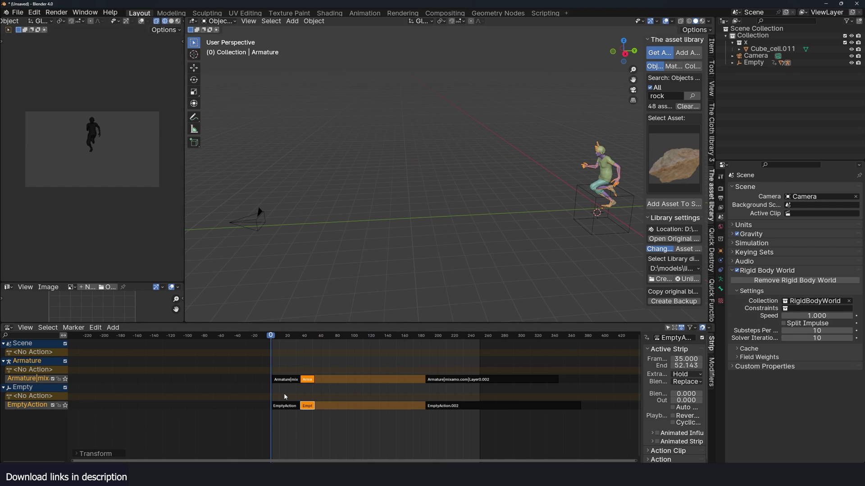
{"action": "key", "text": "space"}
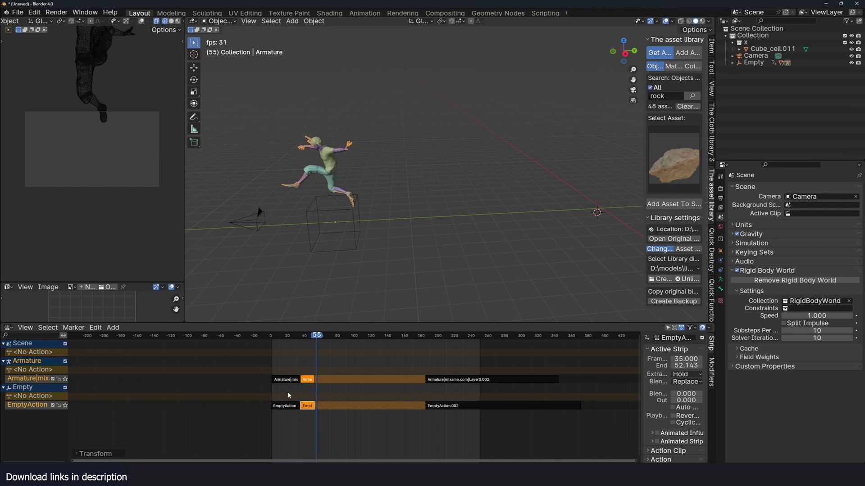
{"action": "key", "text": "Escape"}
Move the last Armature and Empty strips together to start at frame 400
{"action": "scroll", "coordinate": [396, 395], "scroll_direction": "down", "scroll_amount": 2}
{"action": "left_click_drag", "start_coordinate": [427, 369], "coordinate": [467, 412]}
{"action": "key", "text": "g"}
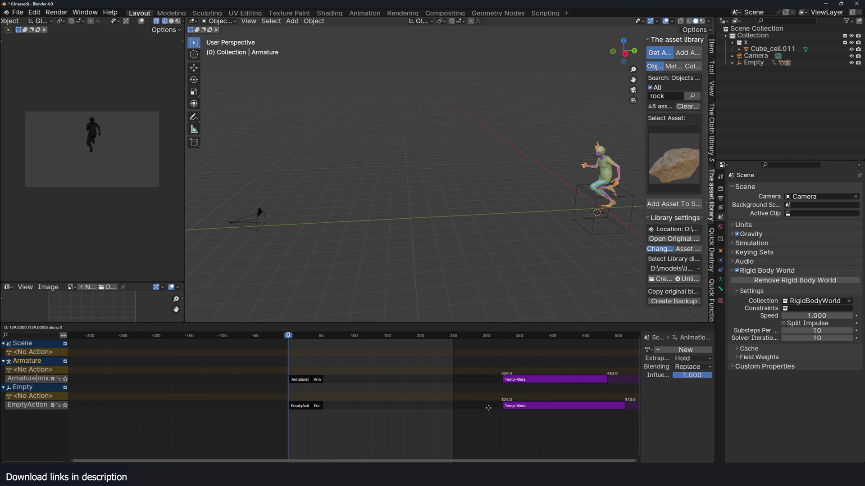
{"action": "left_click", "coordinate": [535, 407]}
Scale the middle Armature and Empty strips with the playhead at frame 36 until they end at frame 400
{"action": "left_click", "coordinate": [317, 379]}
{"action": "left_click", "coordinate": [317, 405], "text": "shift"}
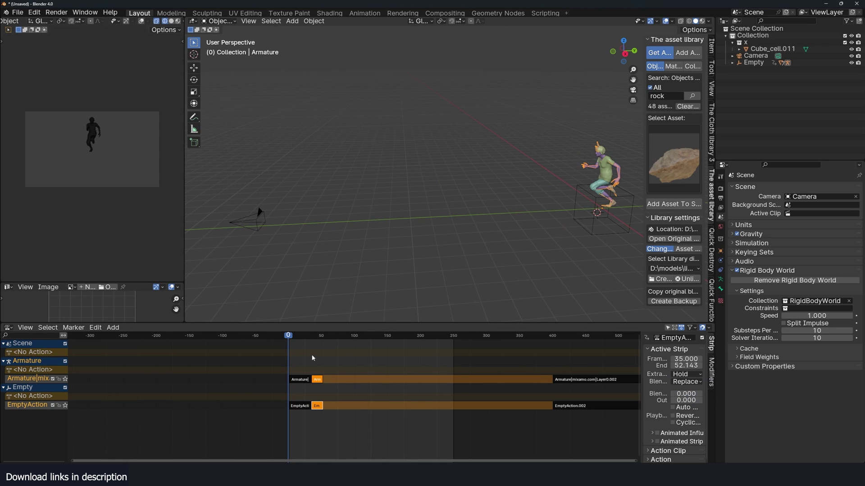
{"action": "key", "text": "s"}
{"action": "key", "text": "Escape"}
{"action": "left_click_drag", "start_coordinate": [324, 338], "coordinate": [314, 338]}
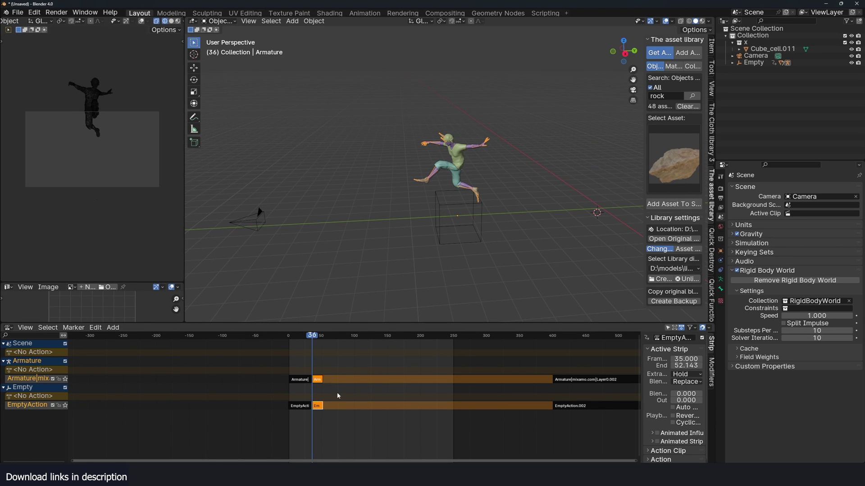
{"action": "key", "text": "s"}
{"action": "key", "text": "Return"}
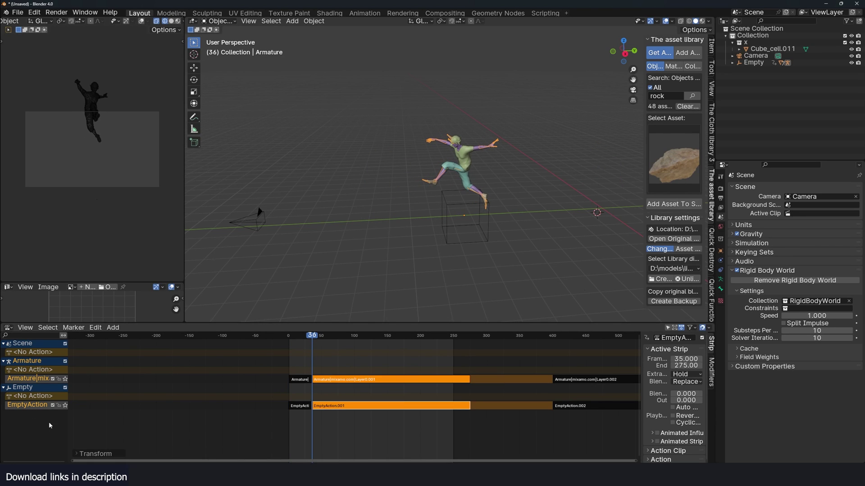
{"action": "key", "text": "s"}
{"action": "key", "text": "Return"}
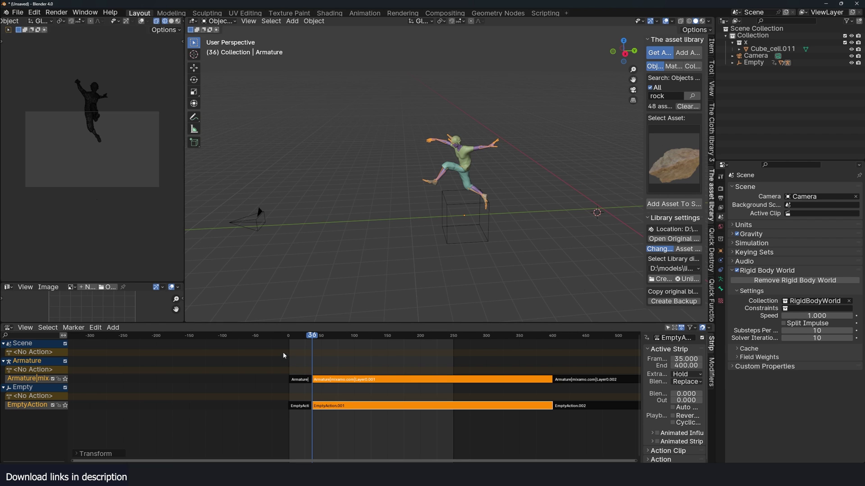
Play the animation from the start to examine the slow-motion jump
{"action": "key", "text": "shift+Left"}
{"action": "key", "text": "space"}
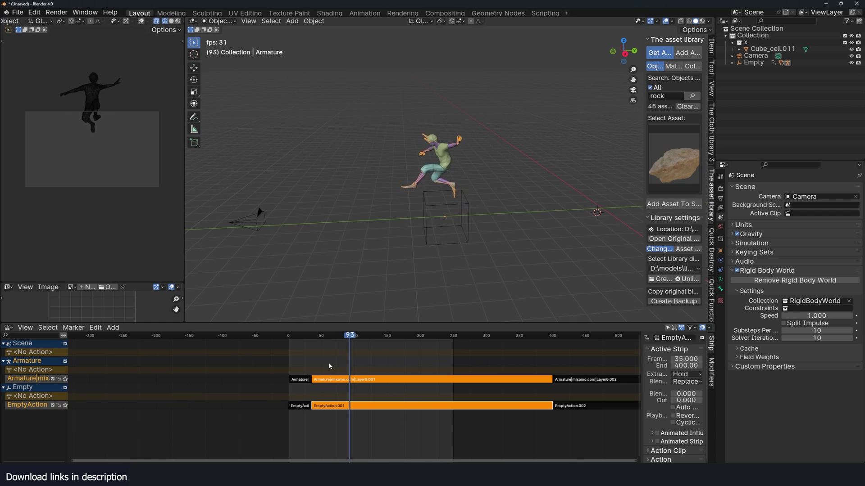
{"action": "key", "text": "ctrl+z"}
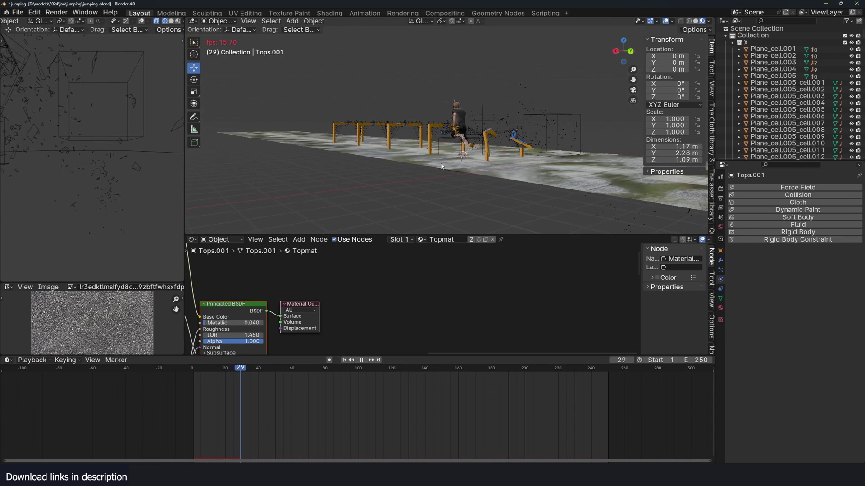
Select the particle emitter and examine the animated integration timestep in its particle physics settings
{"action": "left_click", "coordinate": [485, 112]}
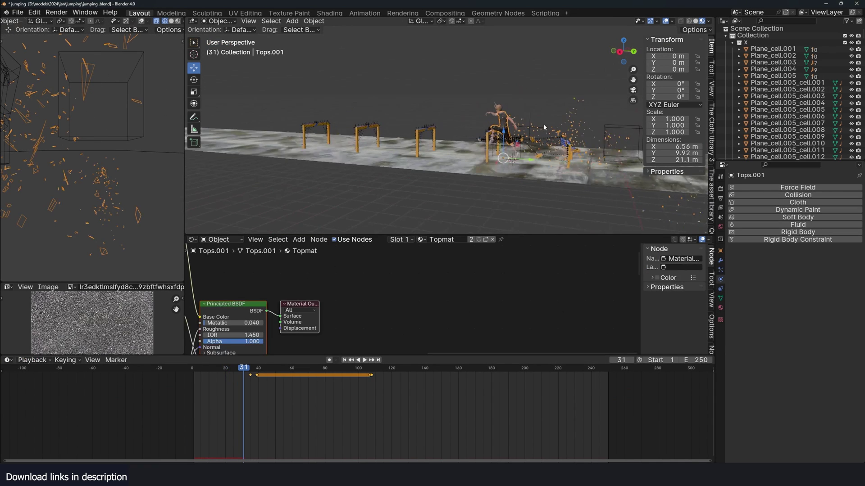
{"action": "middle_click_drag", "start_coordinate": [544, 128], "coordinate": [549, 128]}
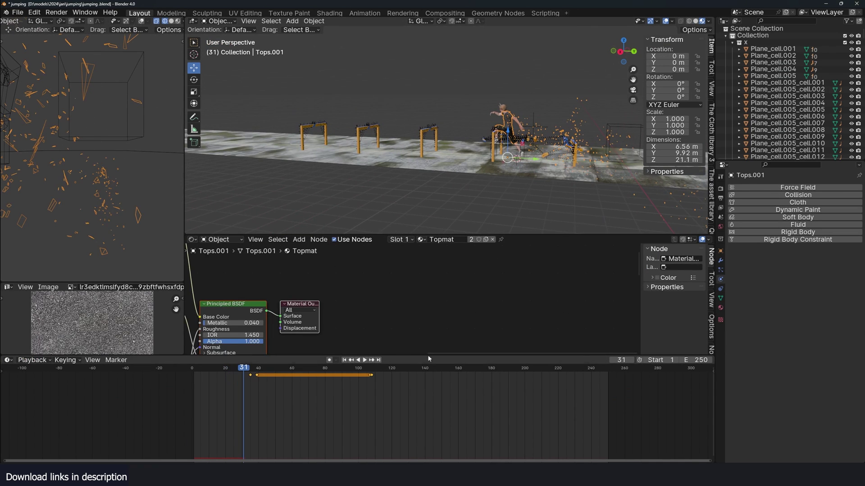
{"action": "left_click", "coordinate": [719, 271]}
{"action": "scroll", "coordinate": [793, 434], "scroll_direction": "down", "scroll_amount": 3}
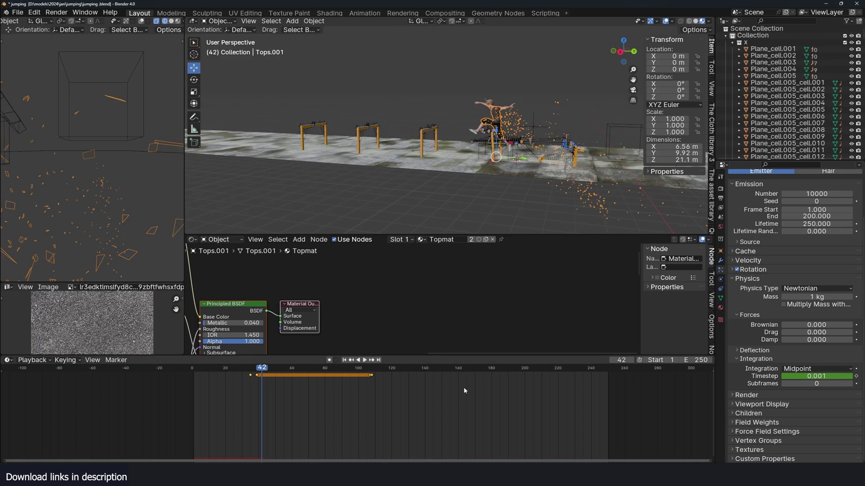
Select a hurdle piece, show the scene's Rigid Body World settings and play from the start to examine the animated speed
{"action": "left_click", "coordinate": [522, 165]}
{"action": "key", "text": "KP_Decimal"}
{"action": "left_click", "coordinate": [719, 217]}
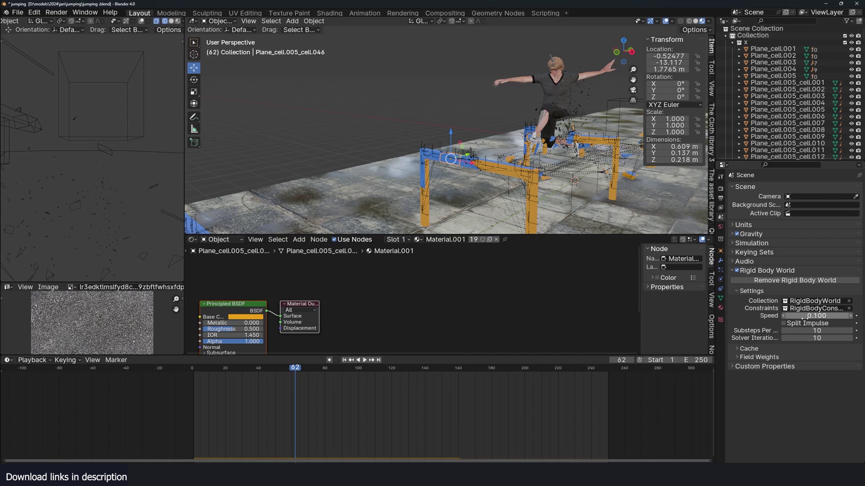
{"action": "mouse_move", "coordinate": [210, 390]}
{"action": "left_mouse_down"}
{"action": "mouse_move", "coordinate": [276, 392]}
{"action": "mouse_move", "coordinate": [194, 388]}
{"action": "left_mouse_up"}
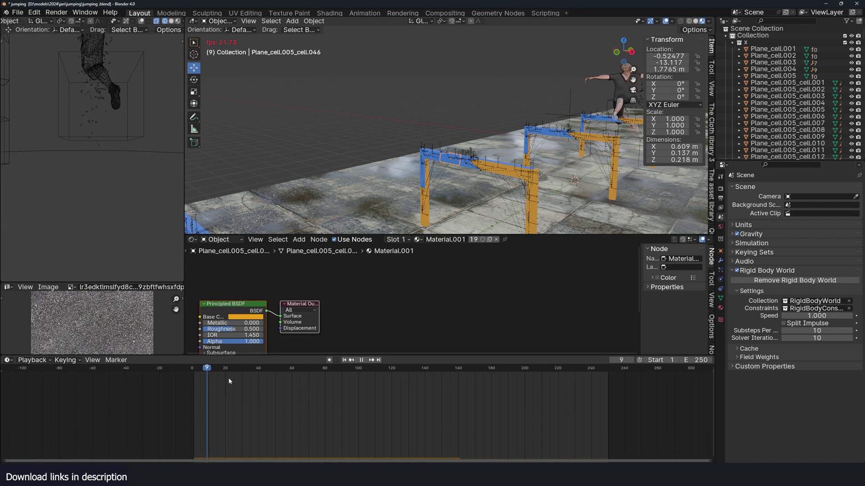
{"action": "key", "text": "space"}
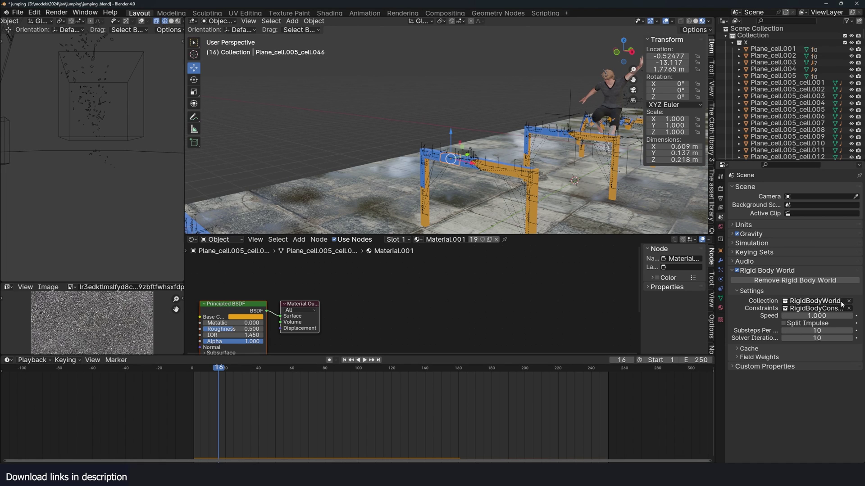
Switch the timeline area to the Nonlinear Animation editor and enter tweak mode on the SceneAction strip spanning frames 33 to 107
{"action": "left_click", "coordinate": [8, 360]}
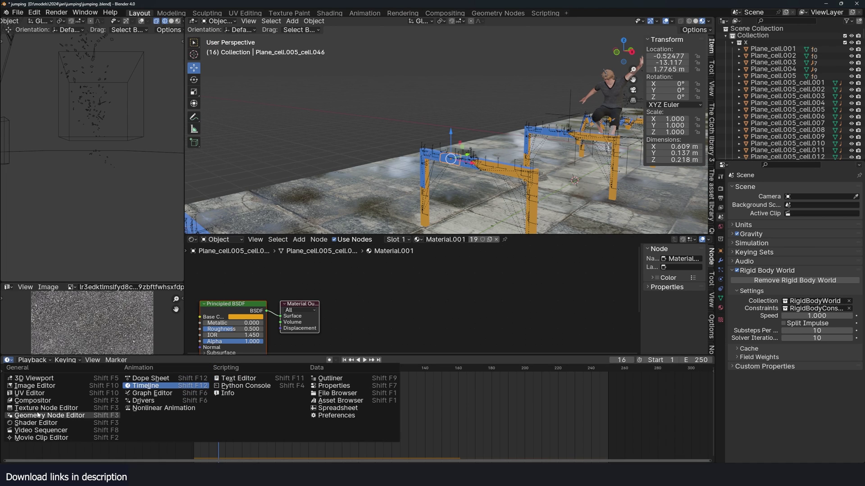
{"action": "left_click", "coordinate": [163, 409]}
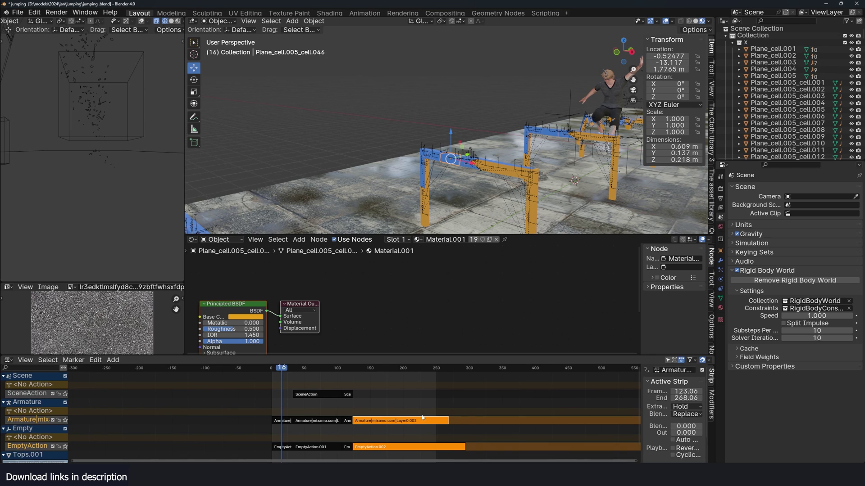
{"action": "scroll", "coordinate": [600, 146], "scroll_direction": "up", "scroll_amount": 4}
{"action": "middle_click_drag", "start_coordinate": [586, 153], "coordinate": [432, 144], "text": "shift"}
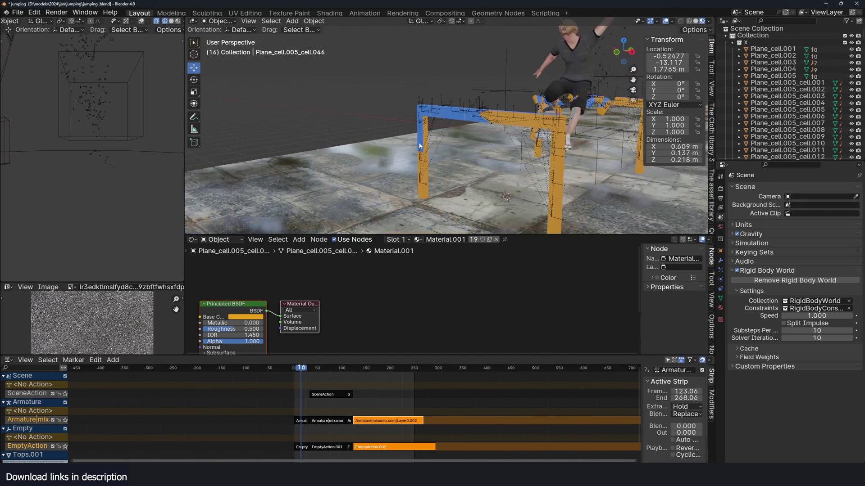
{"action": "middle_click_drag", "start_coordinate": [495, 144], "coordinate": [419, 142]}
{"action": "scroll", "coordinate": [428, 396], "scroll_direction": "up", "scroll_amount": 8}
{"action": "scroll", "coordinate": [427, 393], "scroll_direction": "up", "scroll_amount": 2}
{"action": "left_click", "coordinate": [251, 395]}
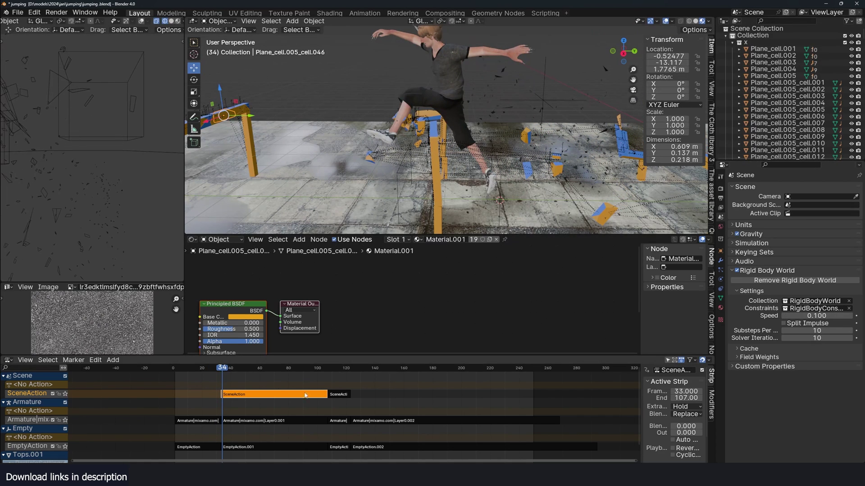
{"action": "key", "text": "Tab"}
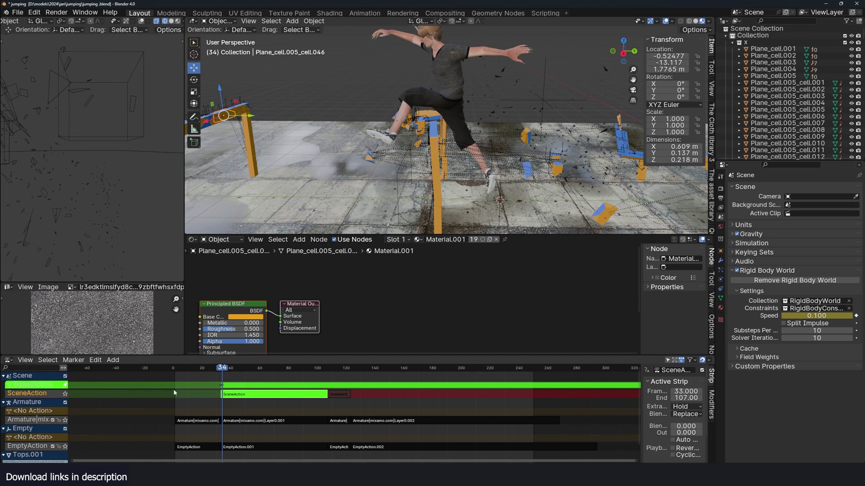
{"action": "key", "text": "Tab"}
{"action": "key", "text": "Tab"}
Switch the animation area to the Graph Editor and examine the SceneAction's Time Scale curve
{"action": "left_click", "coordinate": [9, 360]}
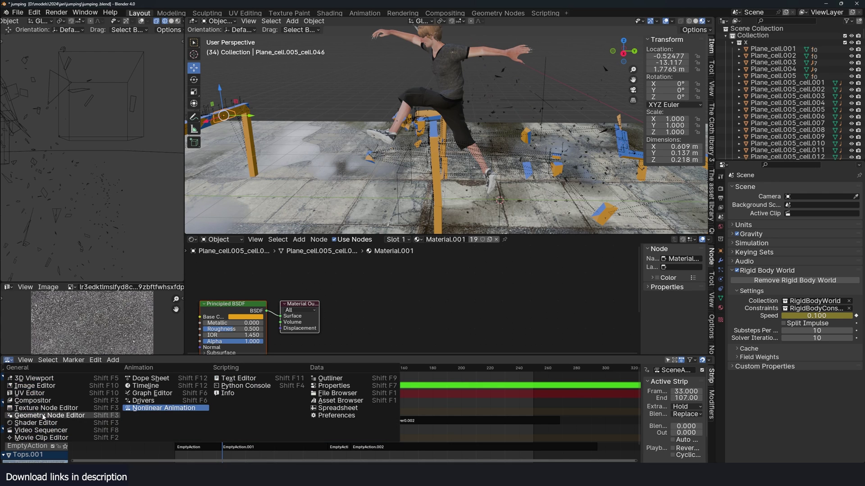
{"action": "left_click", "coordinate": [143, 394]}
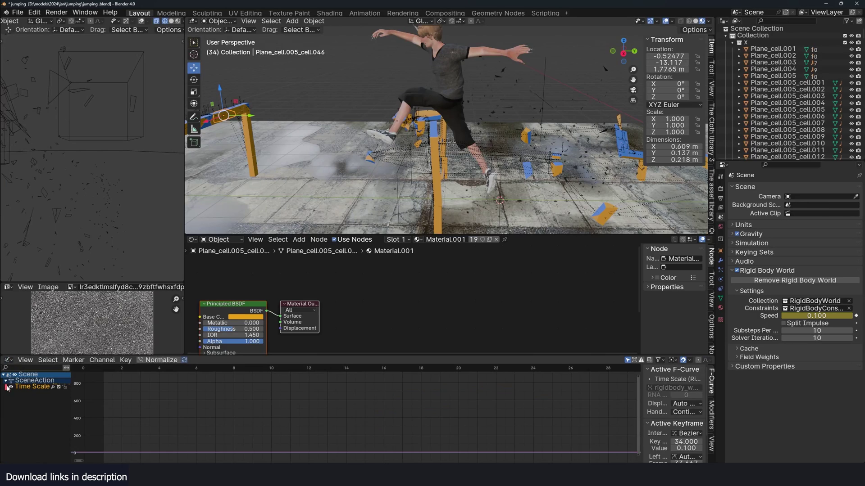
{"action": "left_click", "coordinate": [60, 393]}
{"action": "left_click", "coordinate": [39, 387]}
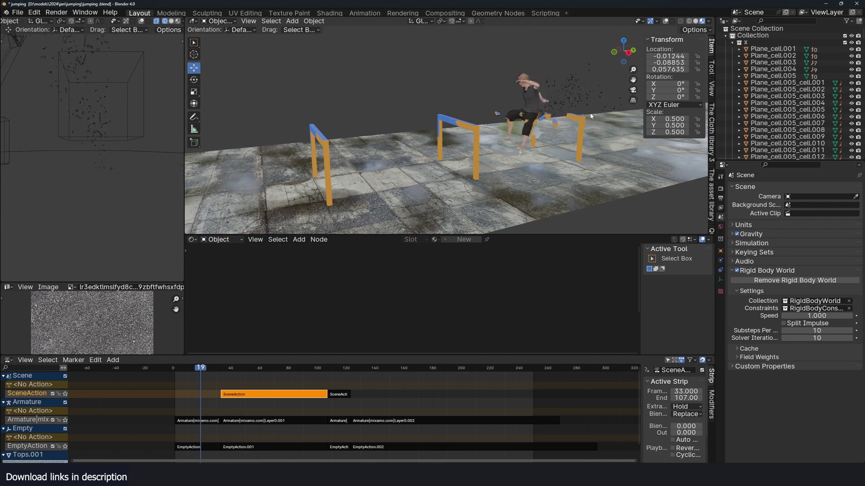
Play the animation to examine the combined slow motion of the jumping character, breaking hurdles and particles
{"action": "middle_click_drag", "start_coordinate": [381, 158], "coordinate": [483, 137], "text": "shift"}
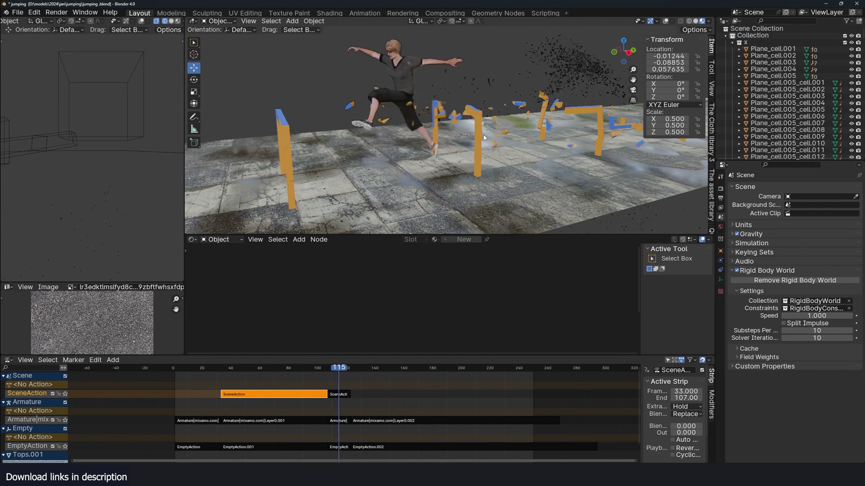
{"action": "scroll", "coordinate": [358, 134], "scroll_direction": "down", "scroll_amount": 4}
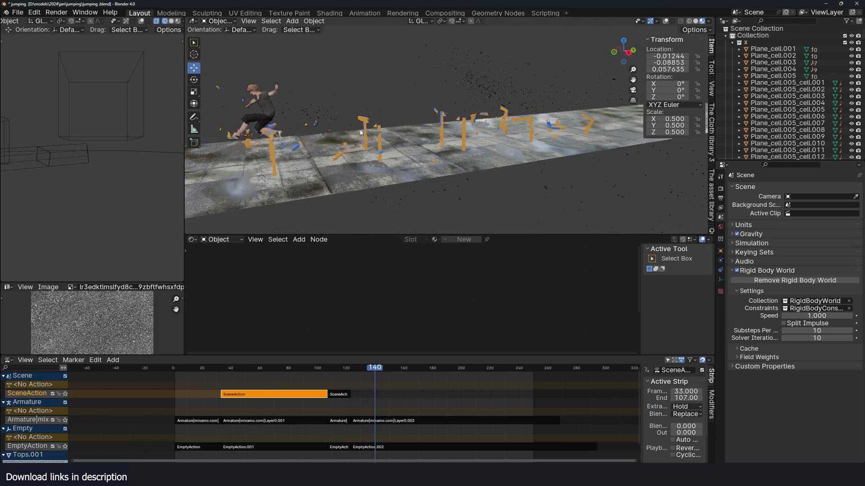